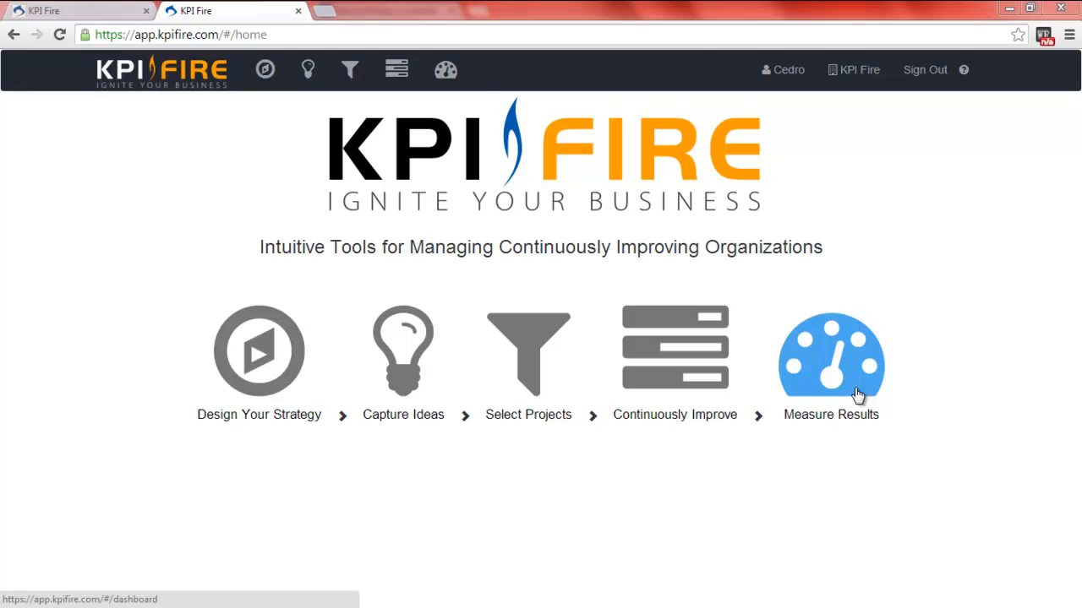
# Step: Open the KPI dashboard, create a metric named New metric in edit mode, and return to the normal view
pyautogui.click(455, 84)
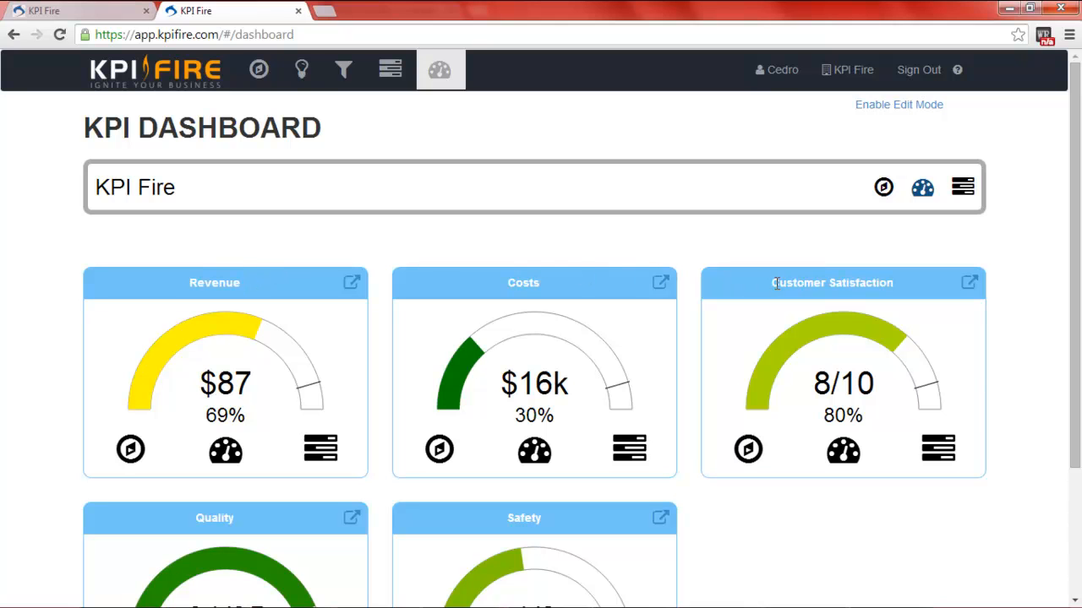
pyautogui.click(880, 106)
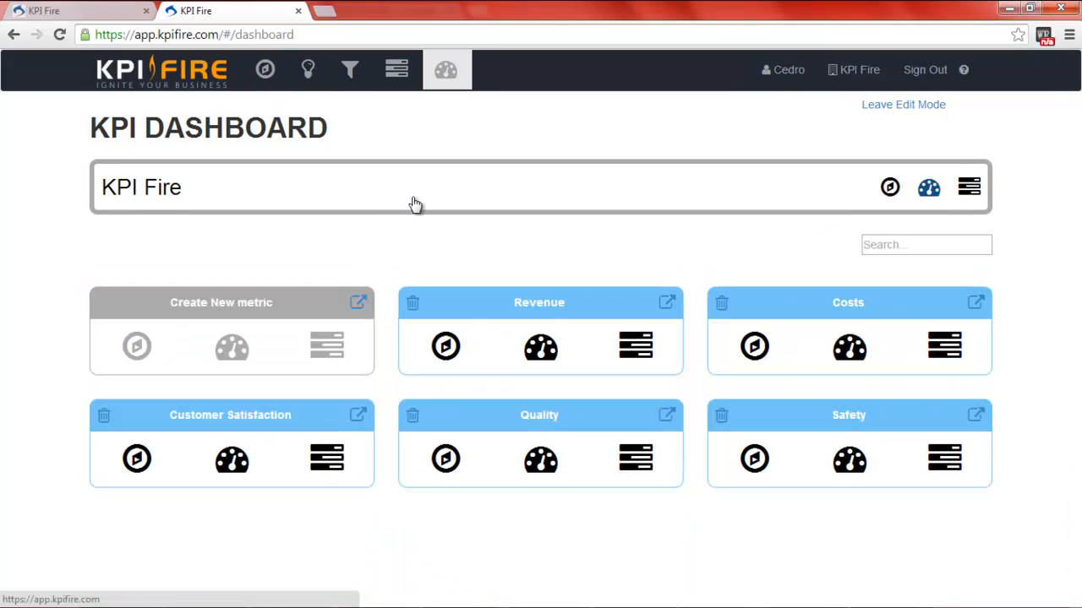
pyautogui.click(259, 309)
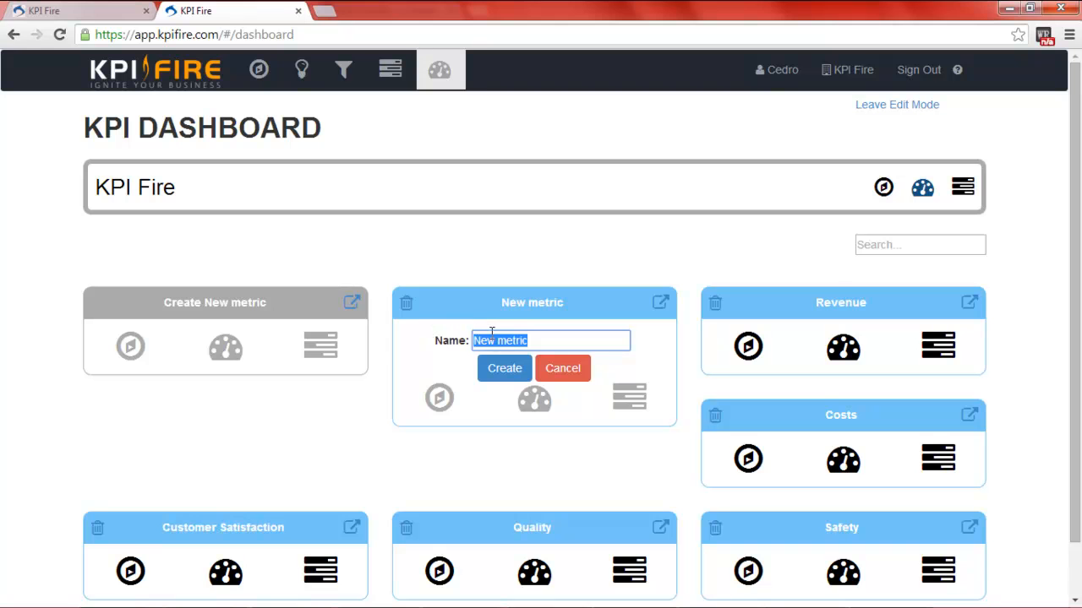
pyautogui.click(504, 368)
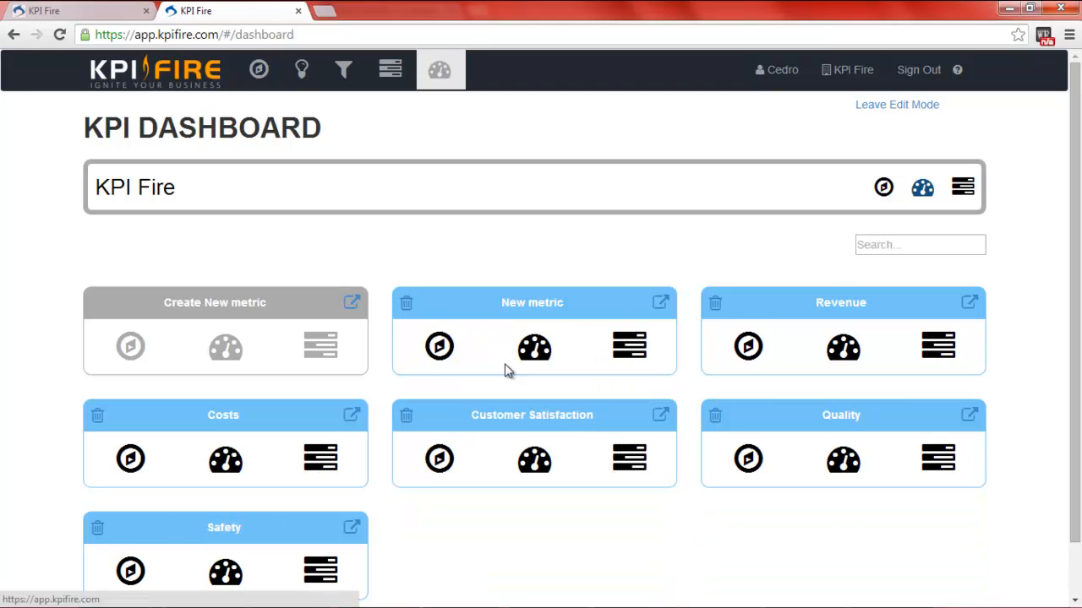
pyautogui.click(881, 107)
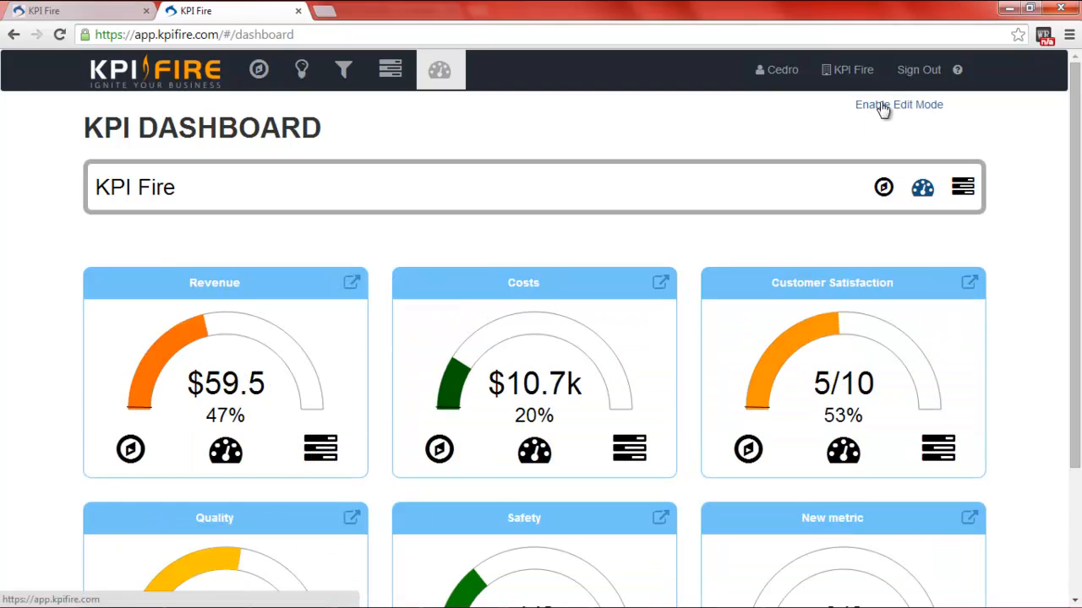
pyautogui.moveTo(1077, 241); pyautogui.dragTo(1080, 376)
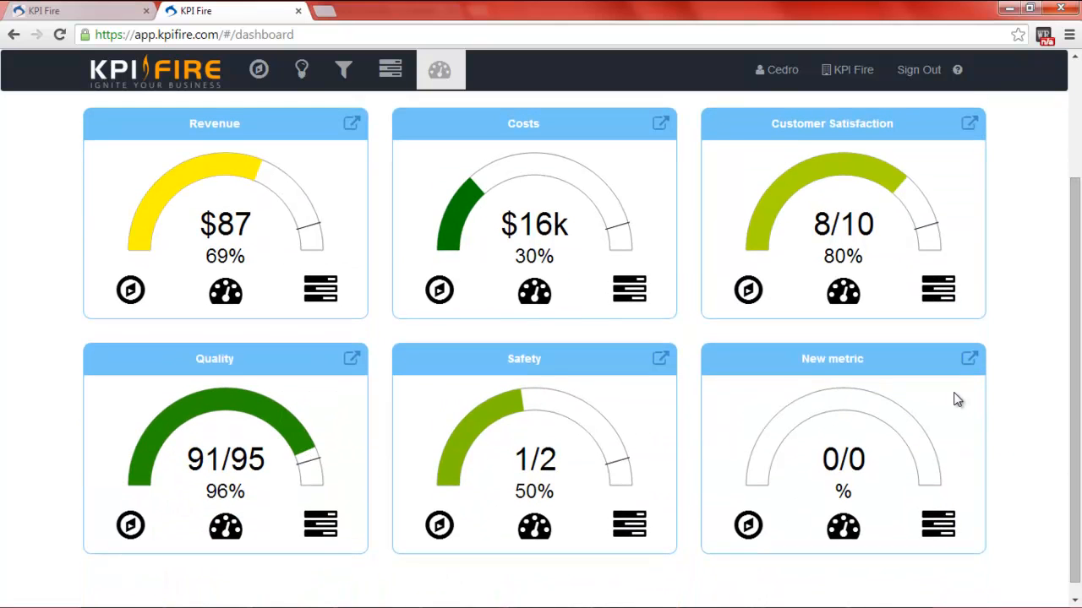
pyautogui.moveTo(1077, 414); pyautogui.dragTo(1066, 279)
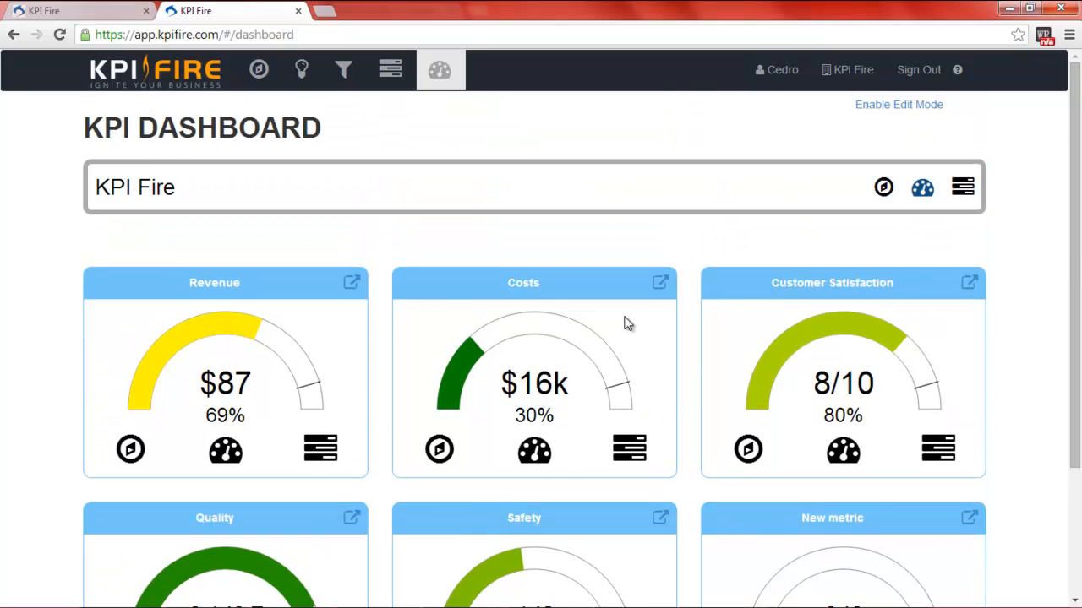
# Step: Open the Costs metric's details and examine its quarterly performance, project progress, quarterly table and monthly goal and actual table
pyautogui.click(660, 284)
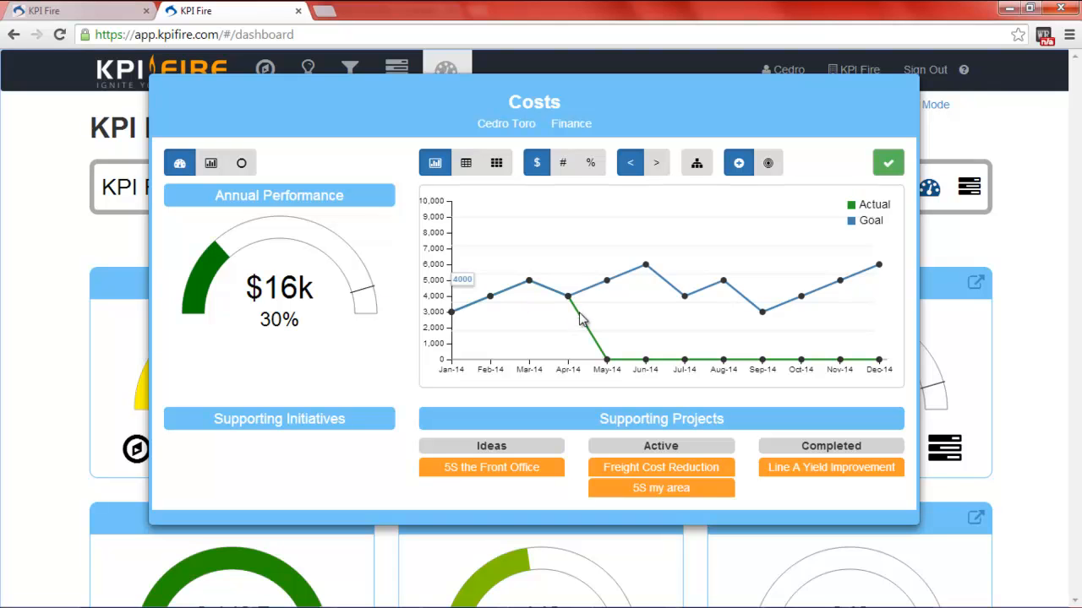
pyautogui.click(211, 165)
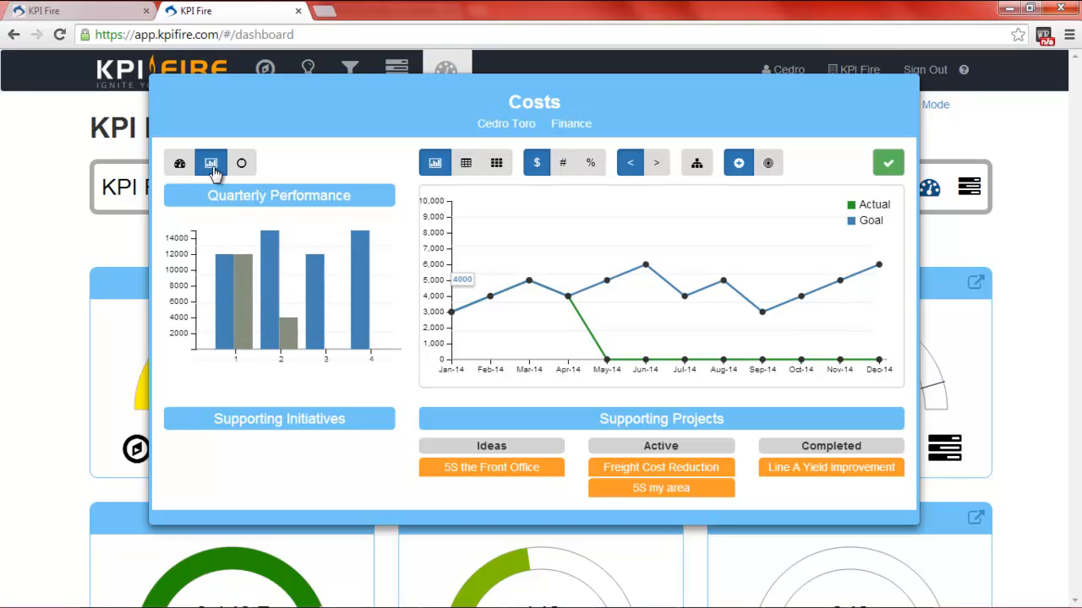
pyautogui.click(241, 167)
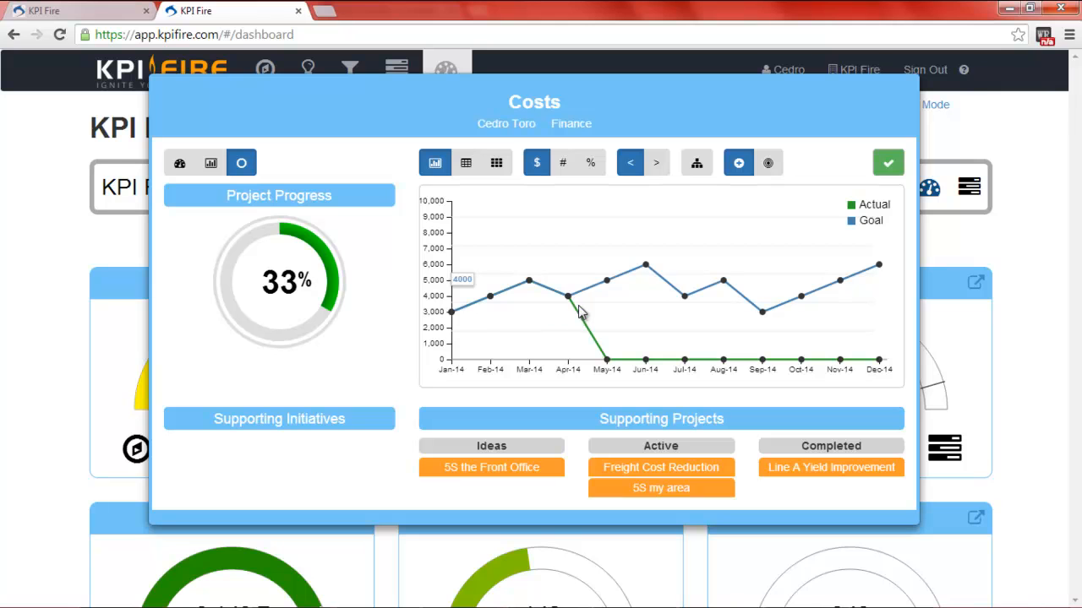
pyautogui.click(466, 168)
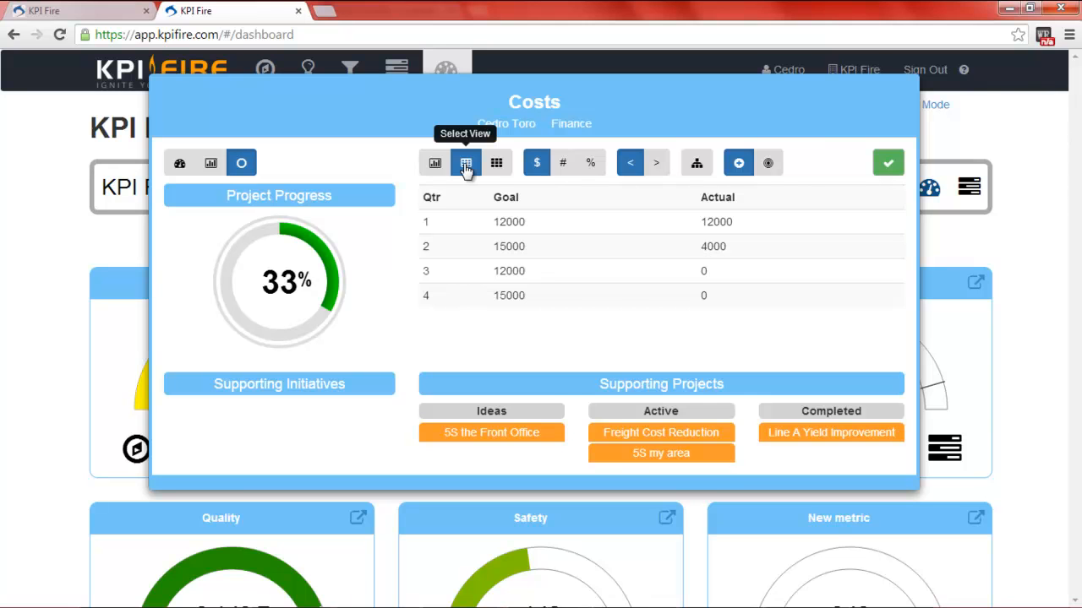
pyautogui.click(496, 165)
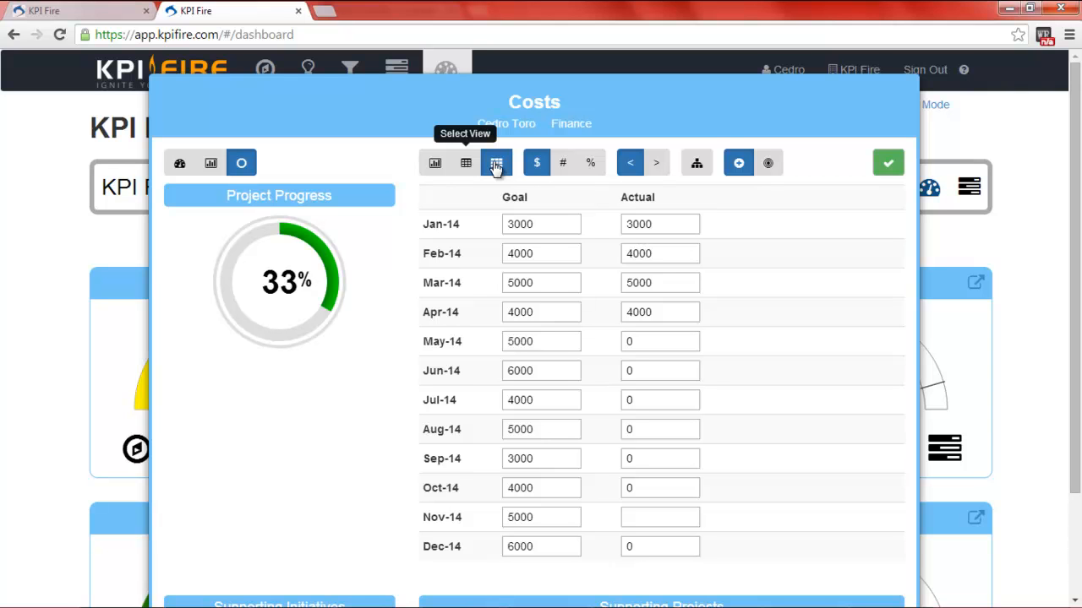
# Step: Try the number and percent units on the Costs metric, then set its units back to dollars
pyautogui.click(566, 166)
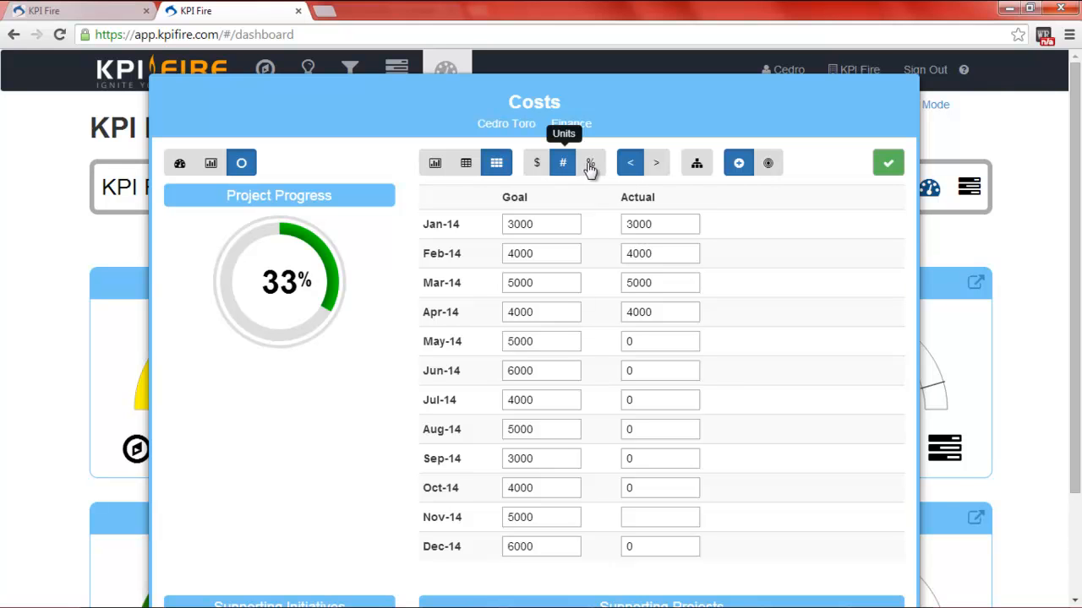
pyautogui.click(590, 165)
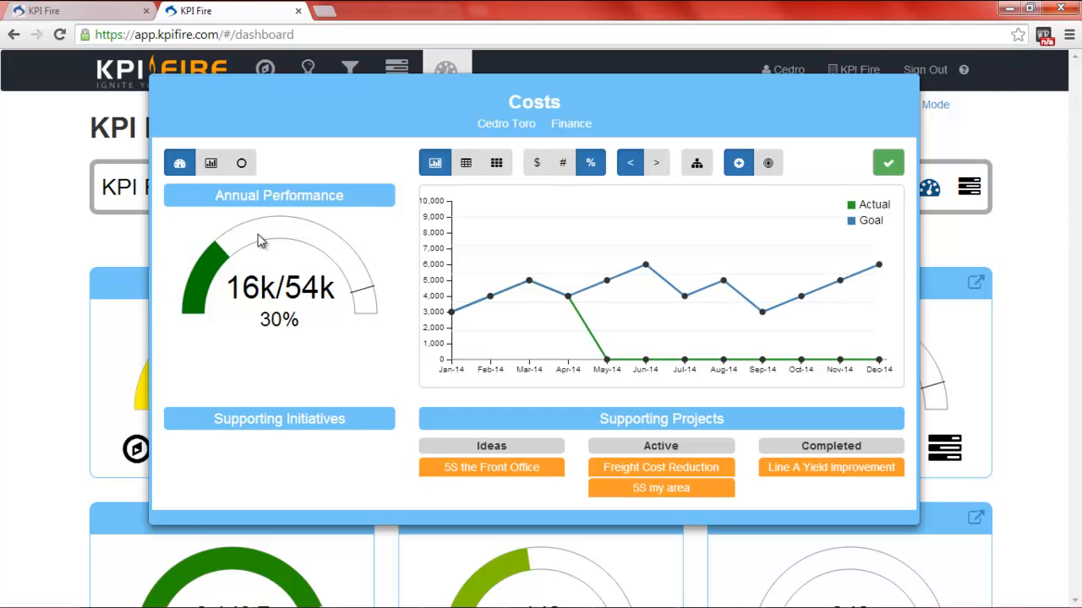
pyautogui.click(536, 165)
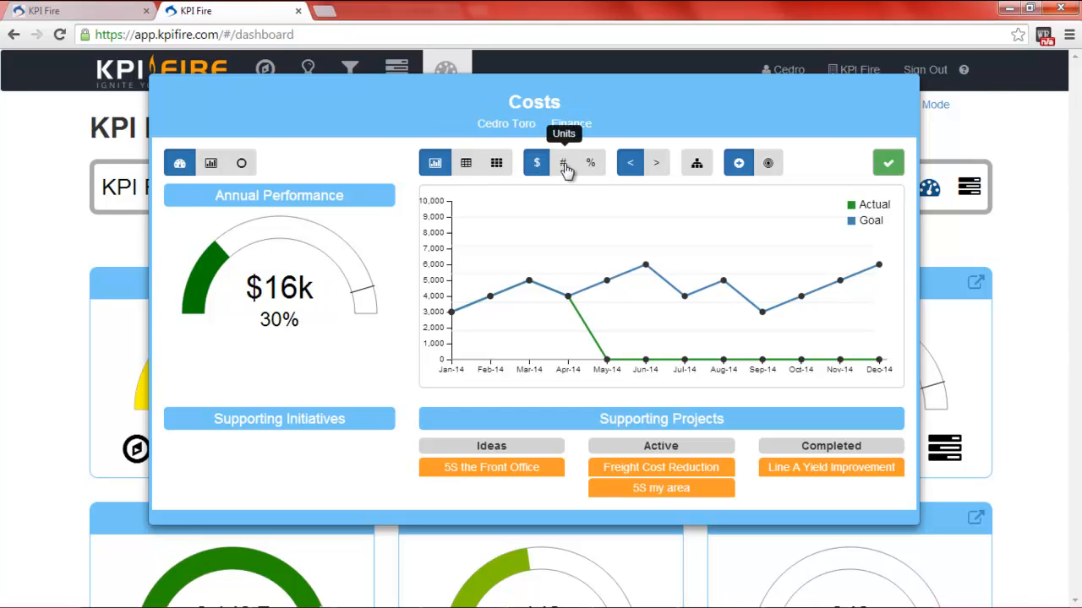
pyautogui.click(566, 167)
pyautogui.click(591, 165)
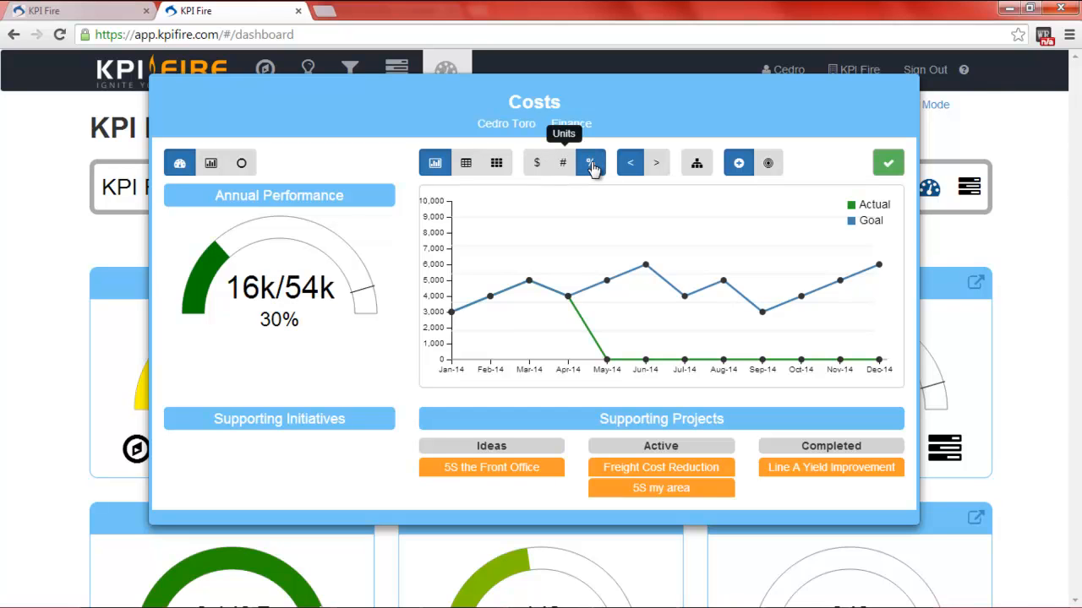
pyautogui.click(539, 166)
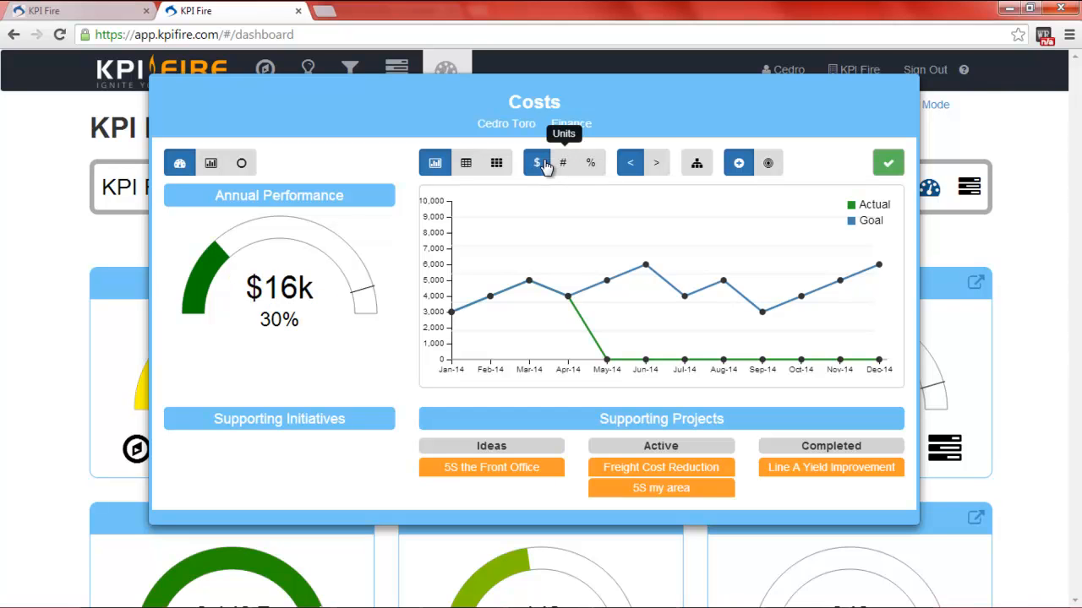
# Step: Try the greater-than goal type on the Costs metric, then restore the less-than goal type
pyautogui.click(656, 165)
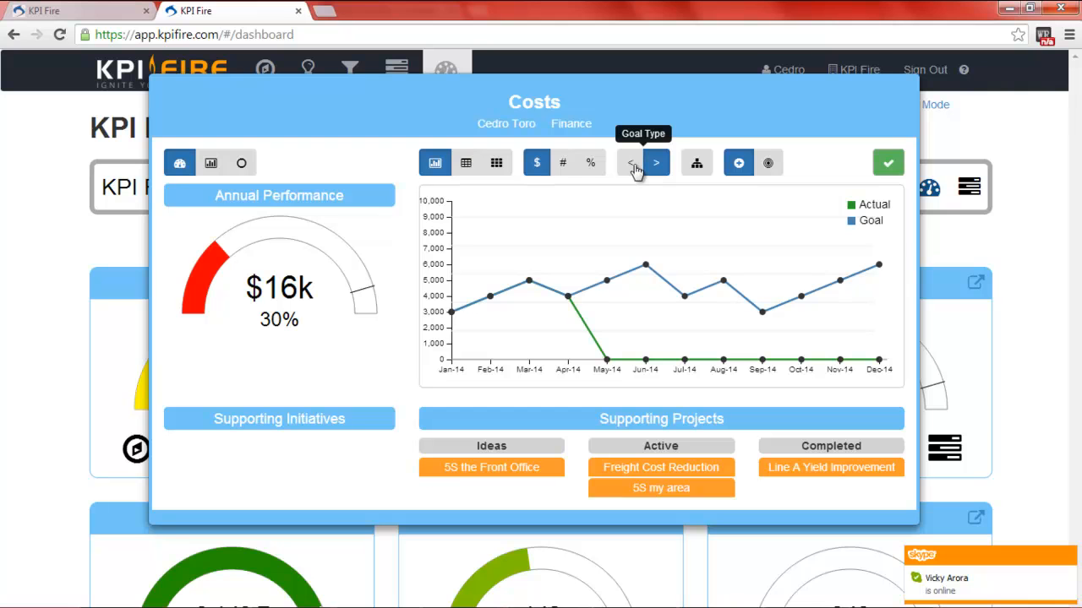
pyautogui.click(633, 165)
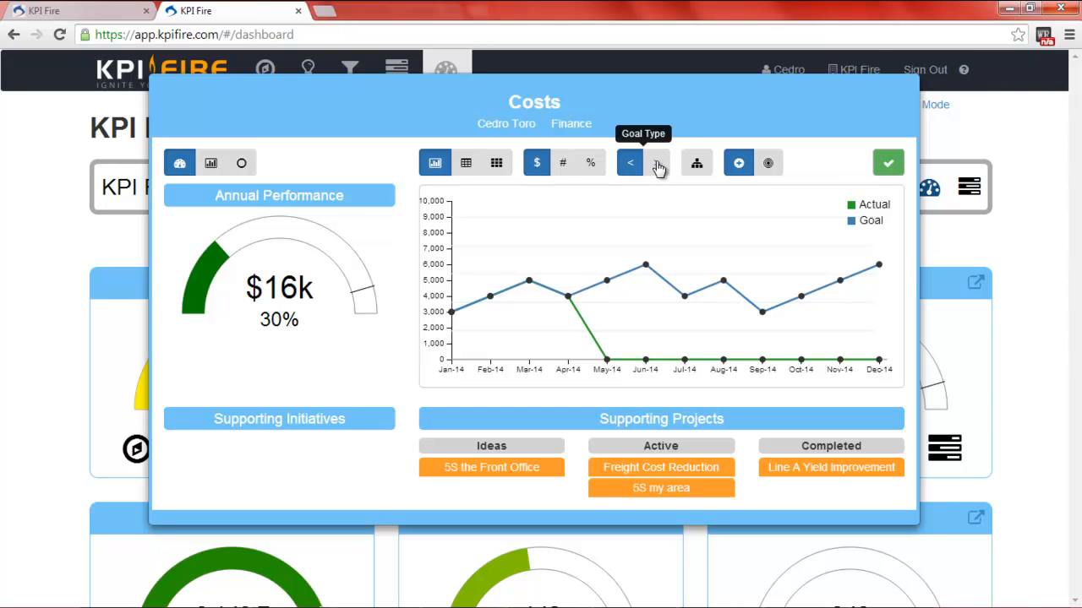
pyautogui.click(658, 166)
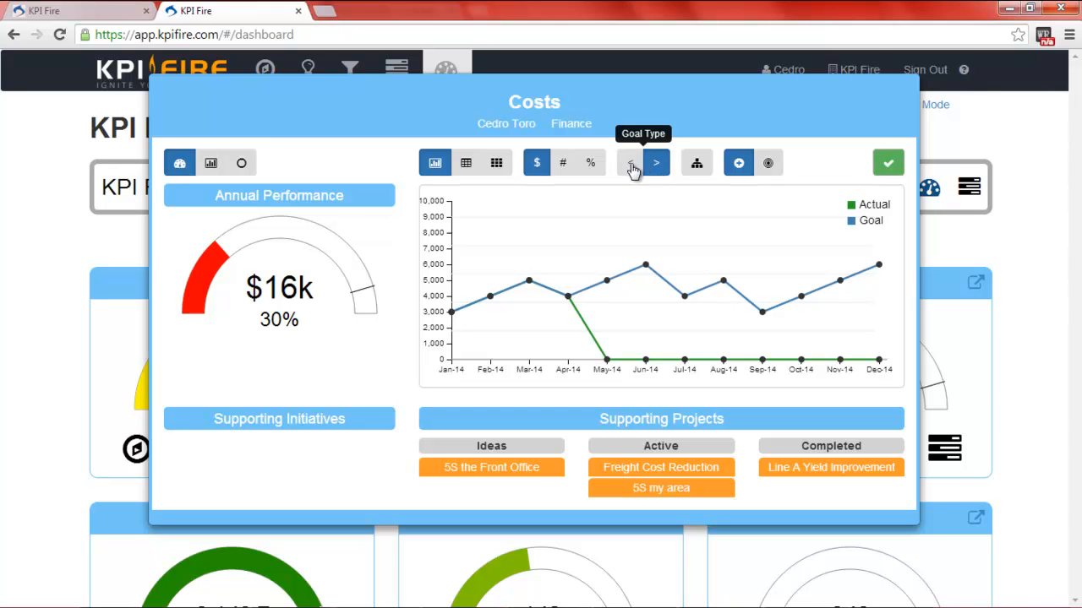
pyautogui.click(631, 165)
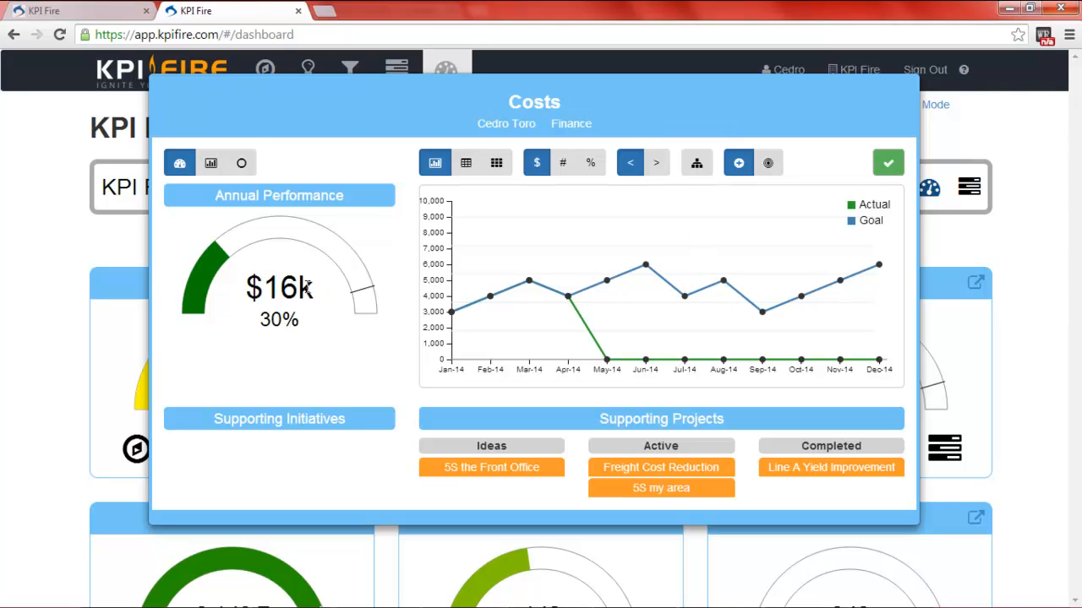
# Step: Try the target-style calculation on Costs with the quarterly and annual performance charts, and set the metric to sum its children
pyautogui.click(695, 169)
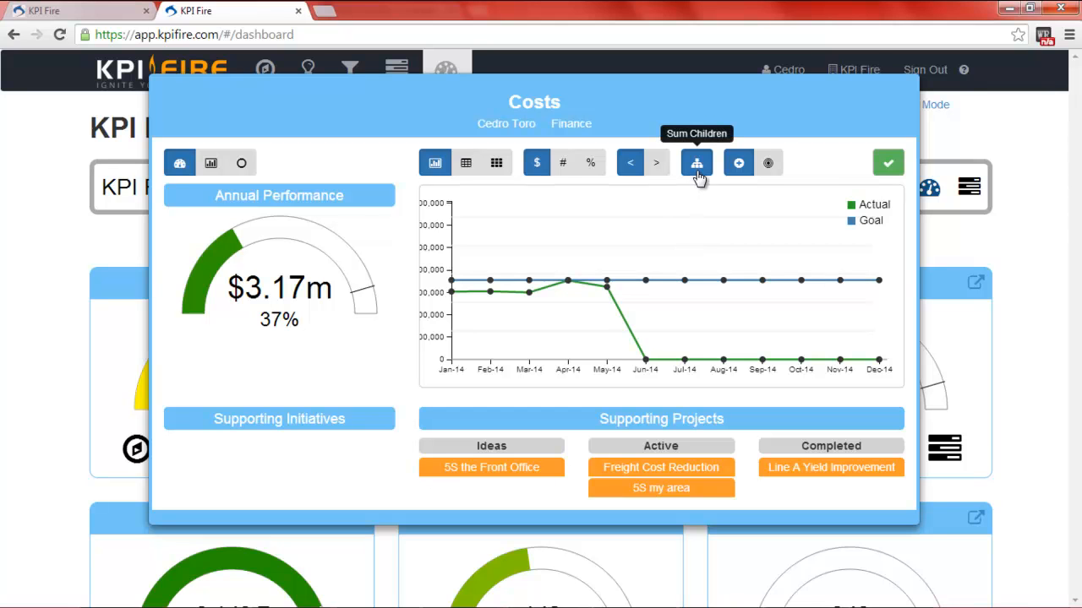
pyautogui.click(768, 165)
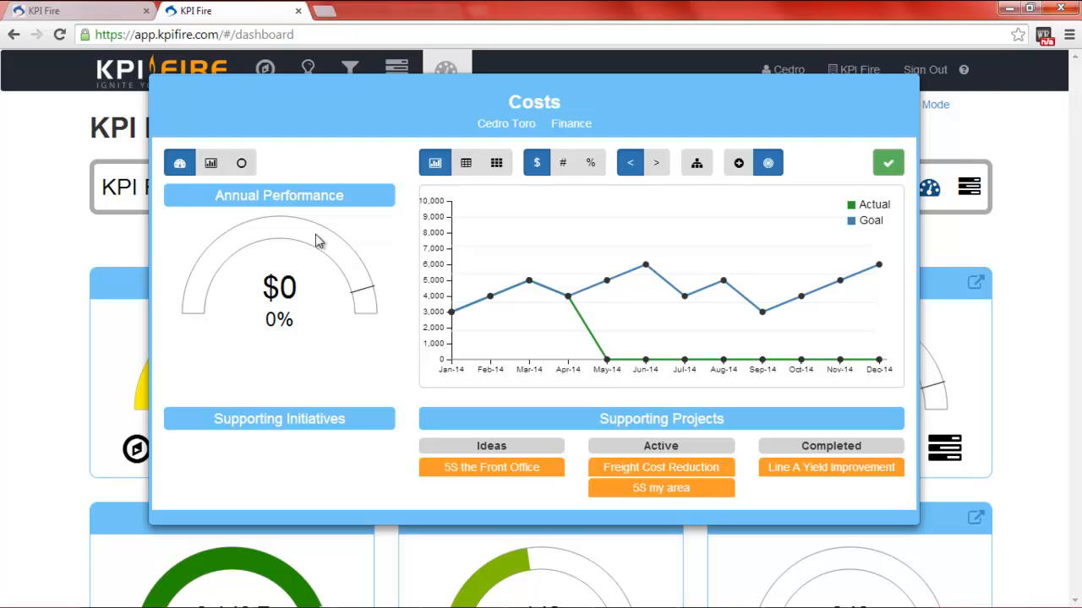
pyautogui.click(208, 169)
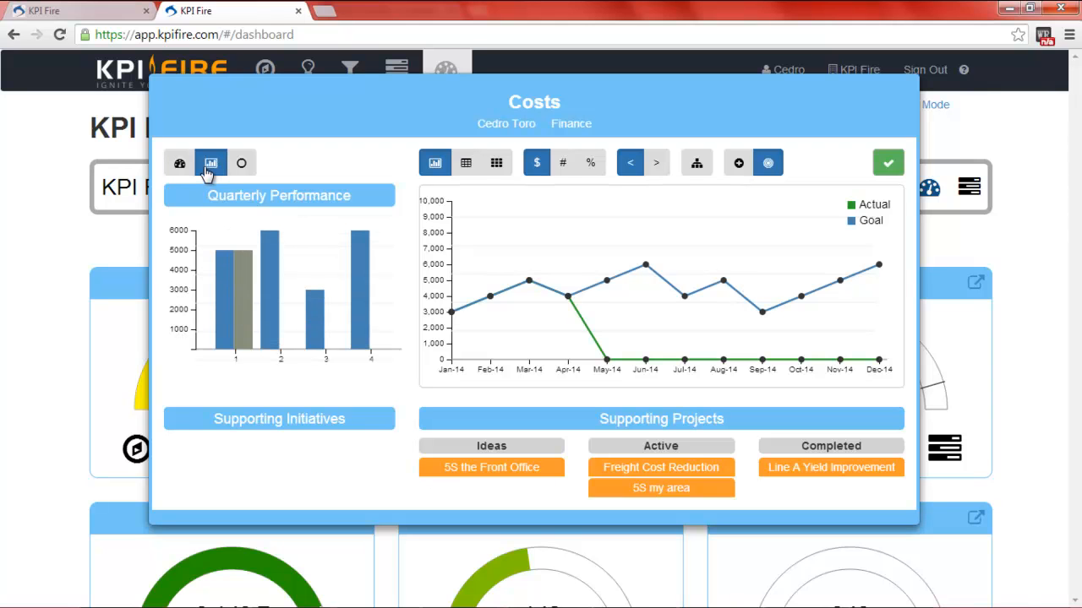
pyautogui.click(180, 165)
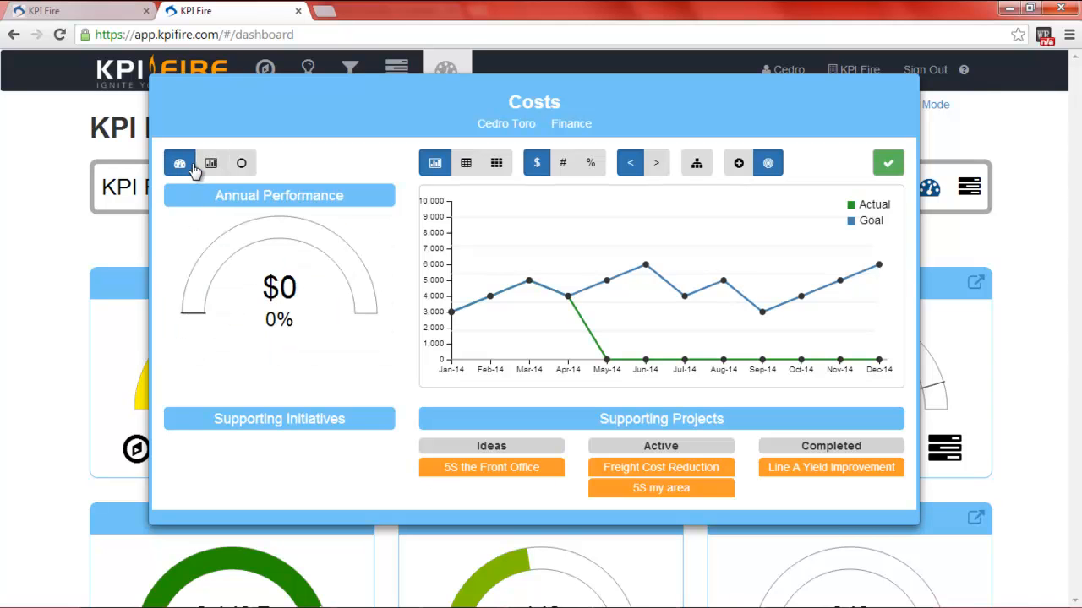
pyautogui.click(696, 168)
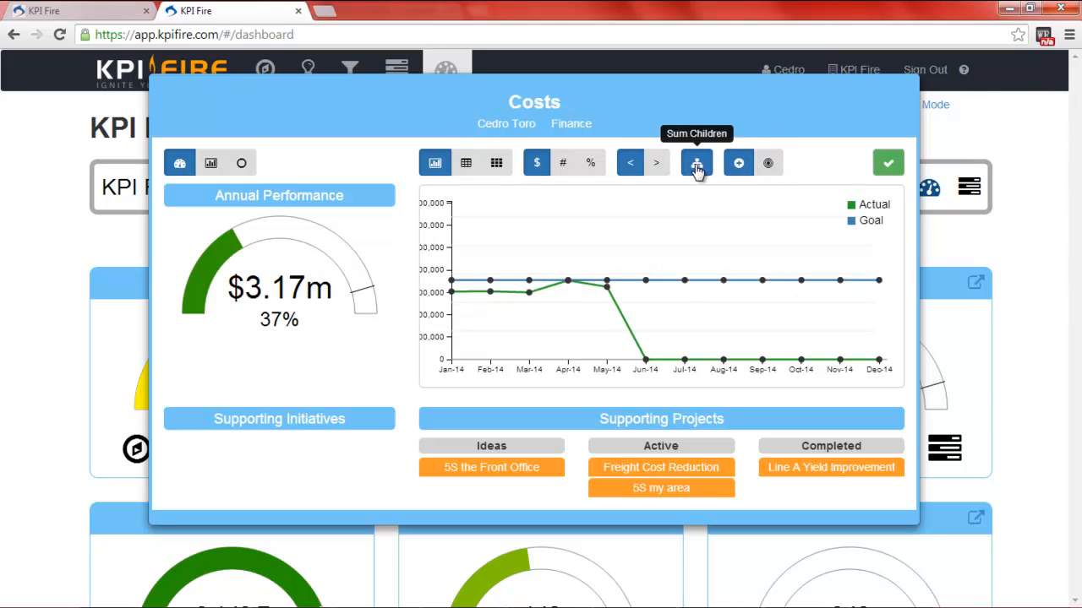
# Step: Assign the Costs metric to the SuperAdmin user and the Operations department, and close its details
pyautogui.click(534, 123)
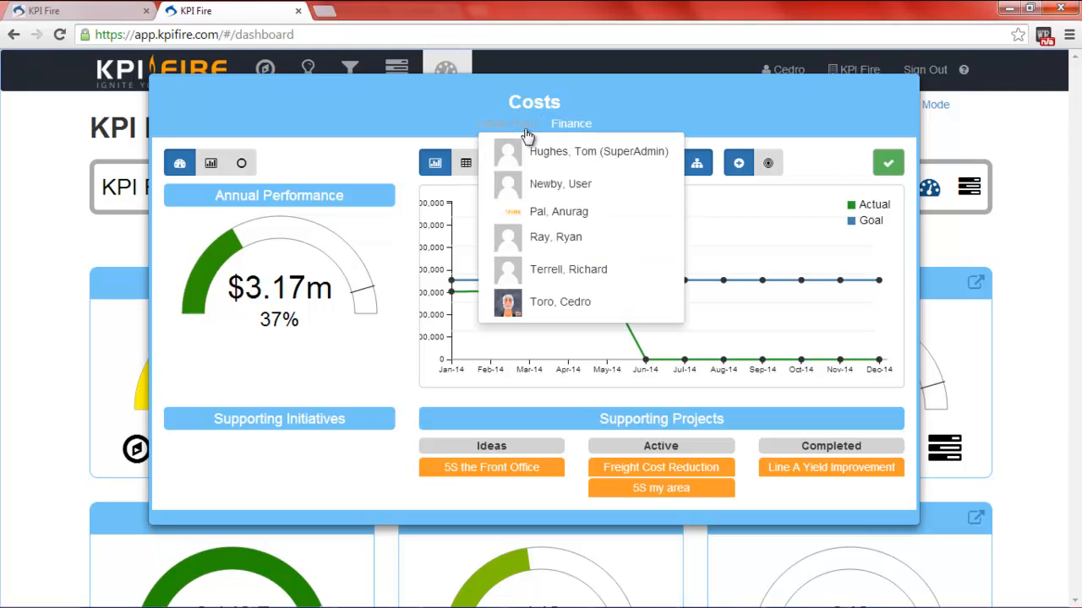
pyautogui.click(545, 163)
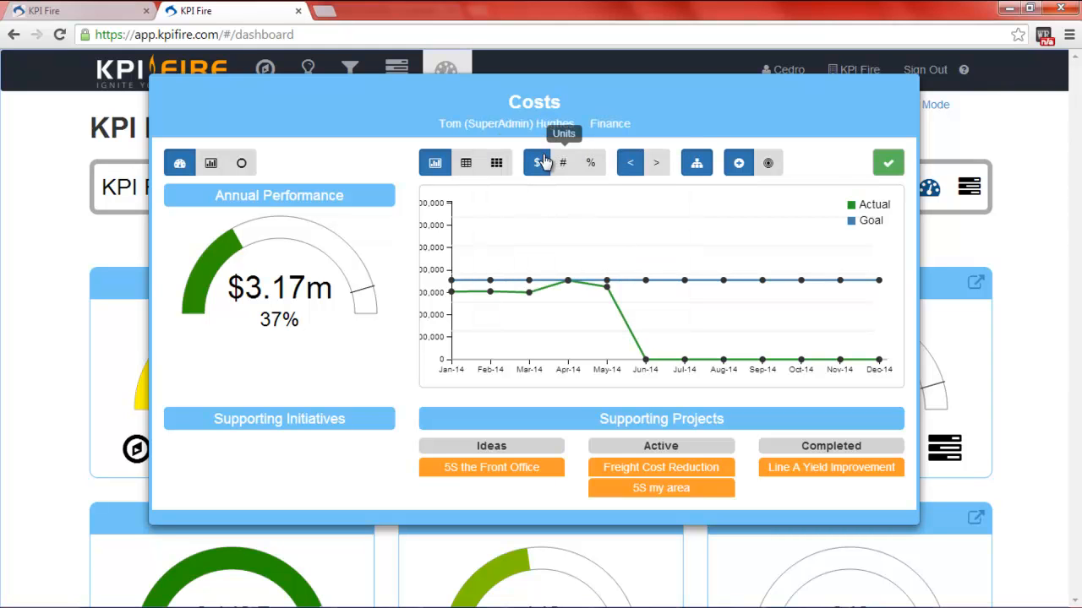
pyautogui.click(604, 127)
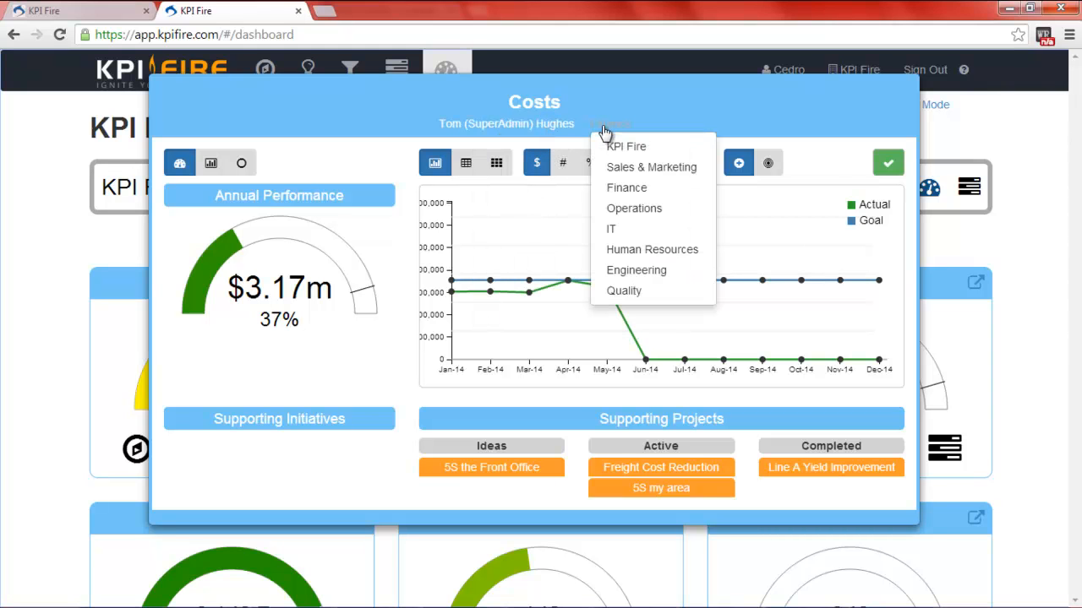
pyautogui.click(633, 210)
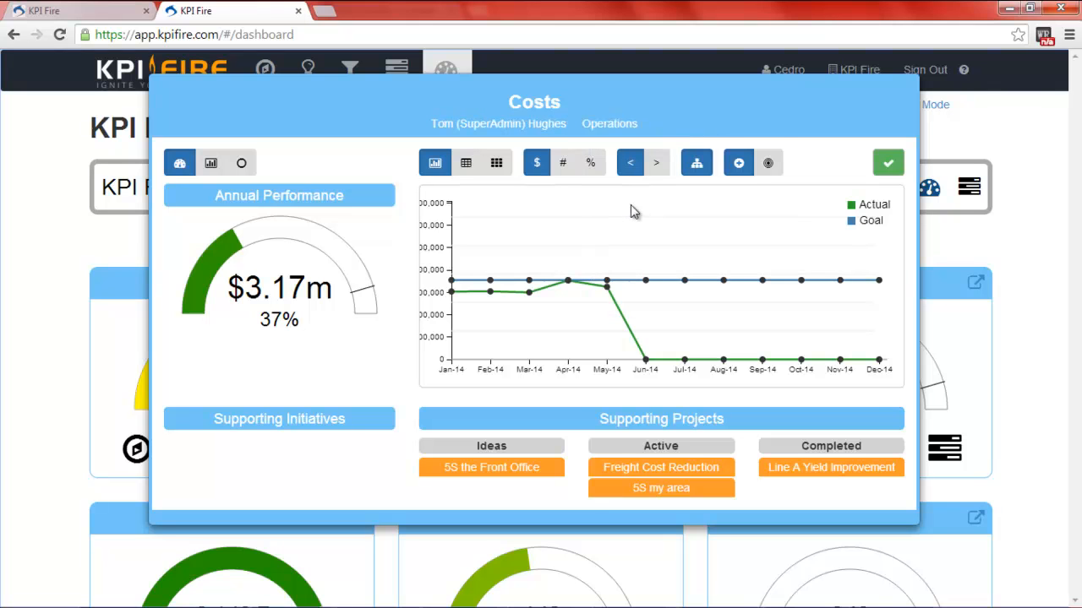
pyautogui.click(889, 163)
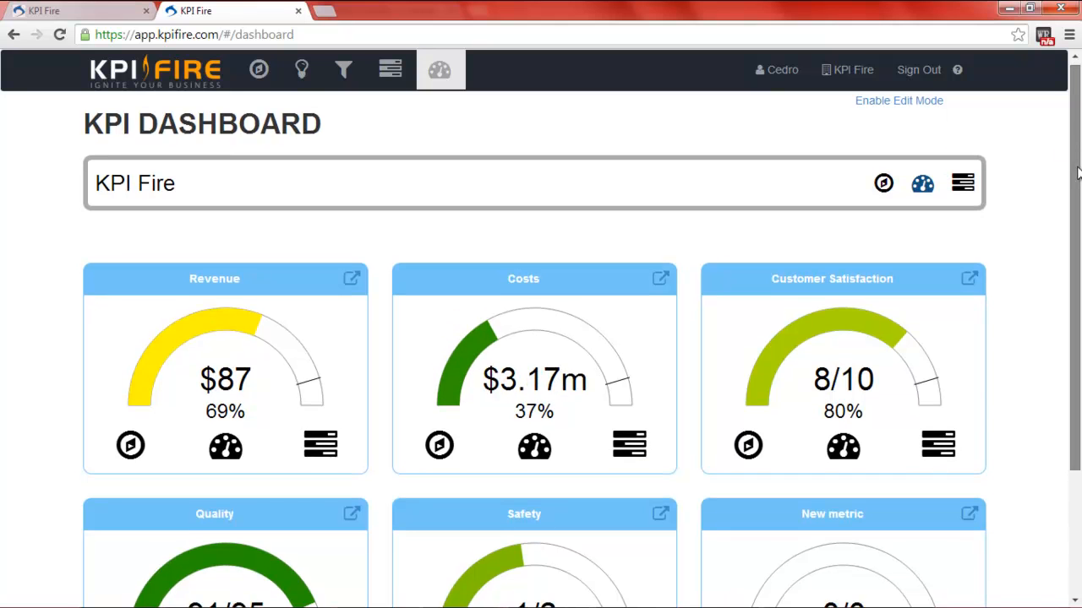
# Step: Create a child metric named Overhead Costs beneath the Costs metric and leave edit mode
pyautogui.moveTo(1078, 159); pyautogui.dragTo(1077, 195)
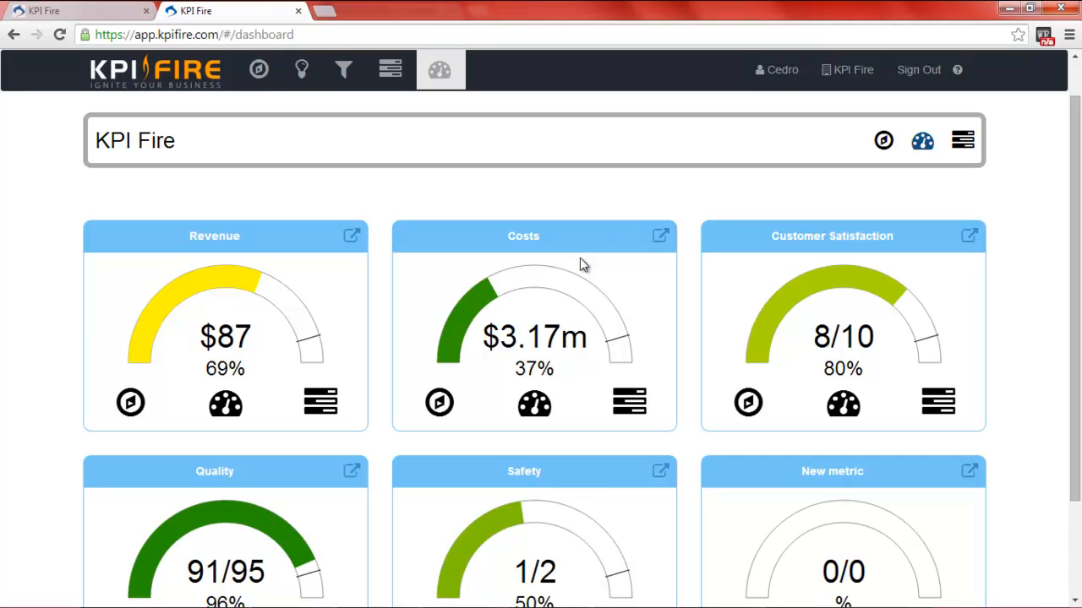
pyautogui.click(545, 408)
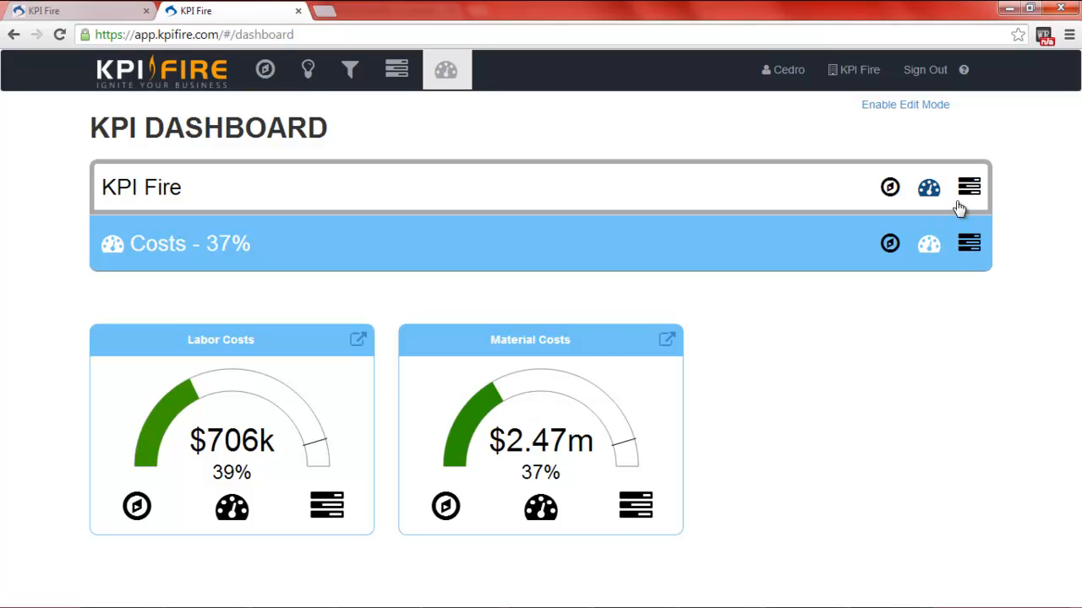
pyautogui.click(920, 107)
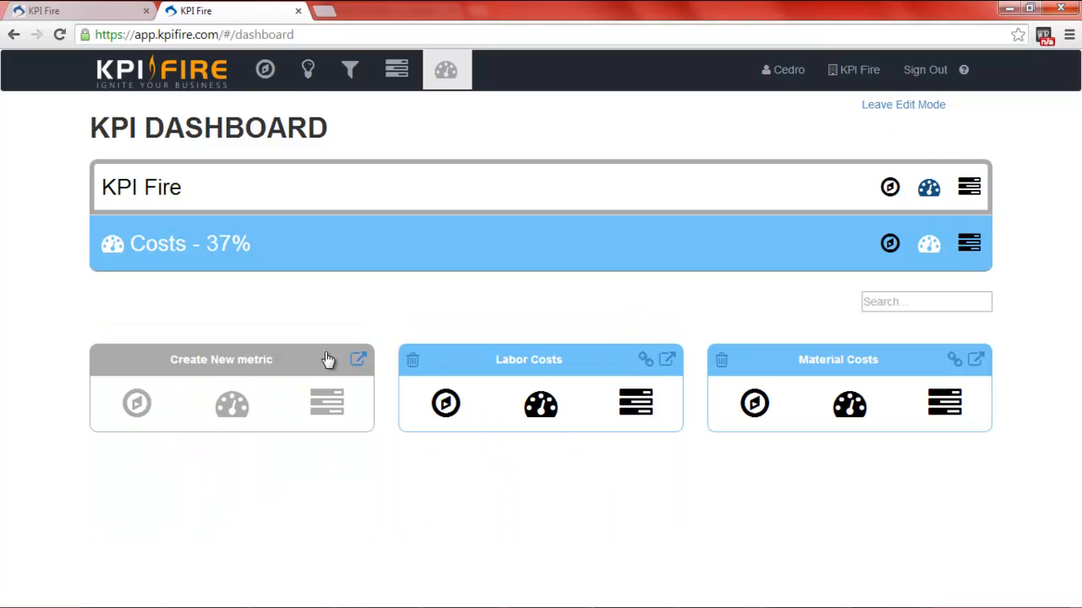
pyautogui.click(269, 373)
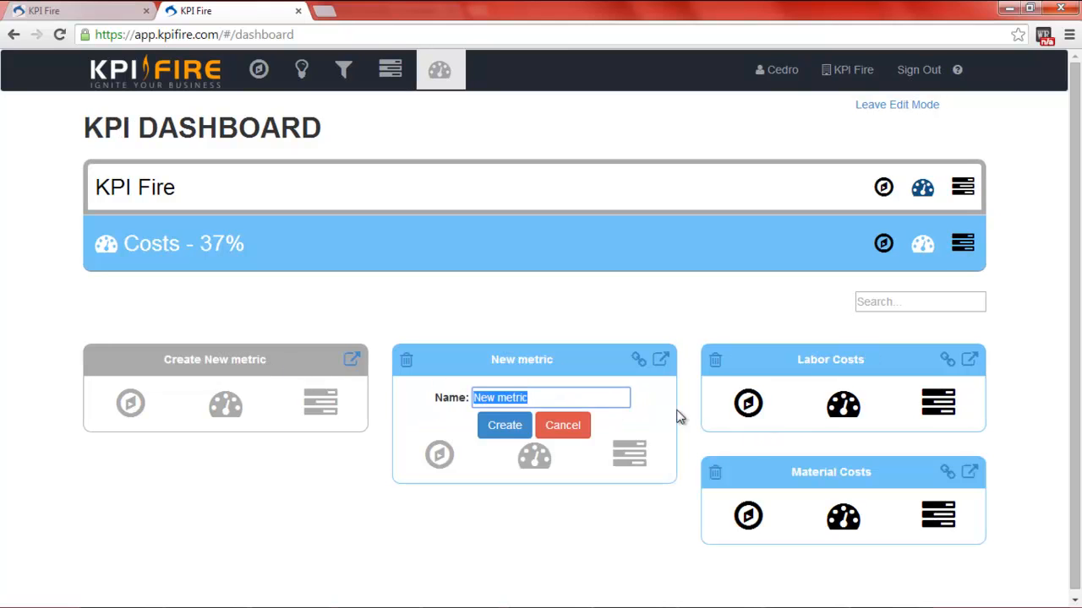
pyautogui.write('Ove')
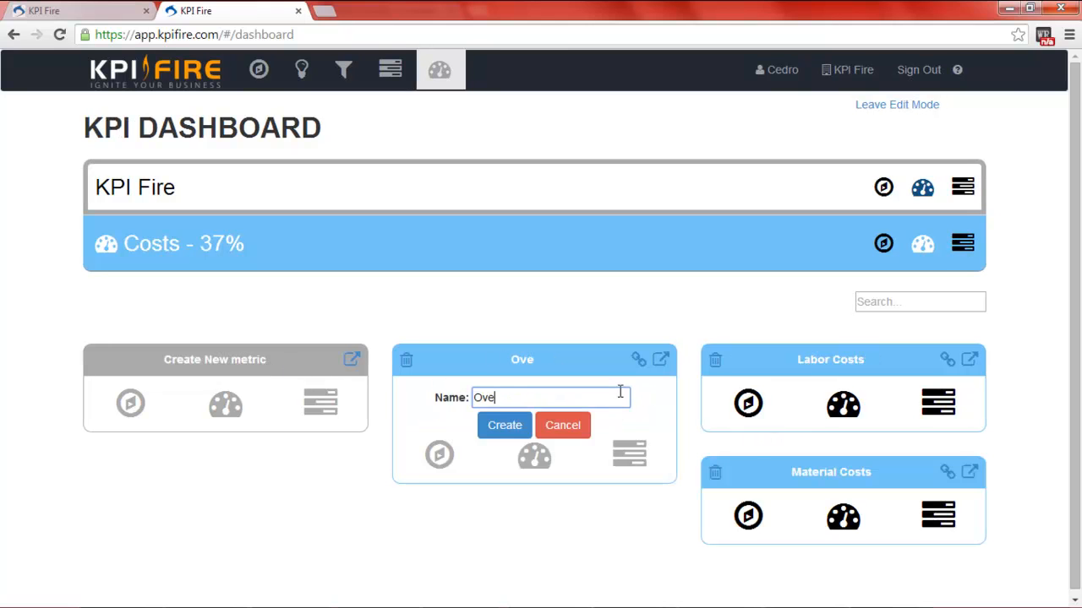
pyautogui.write('rhead Costs')
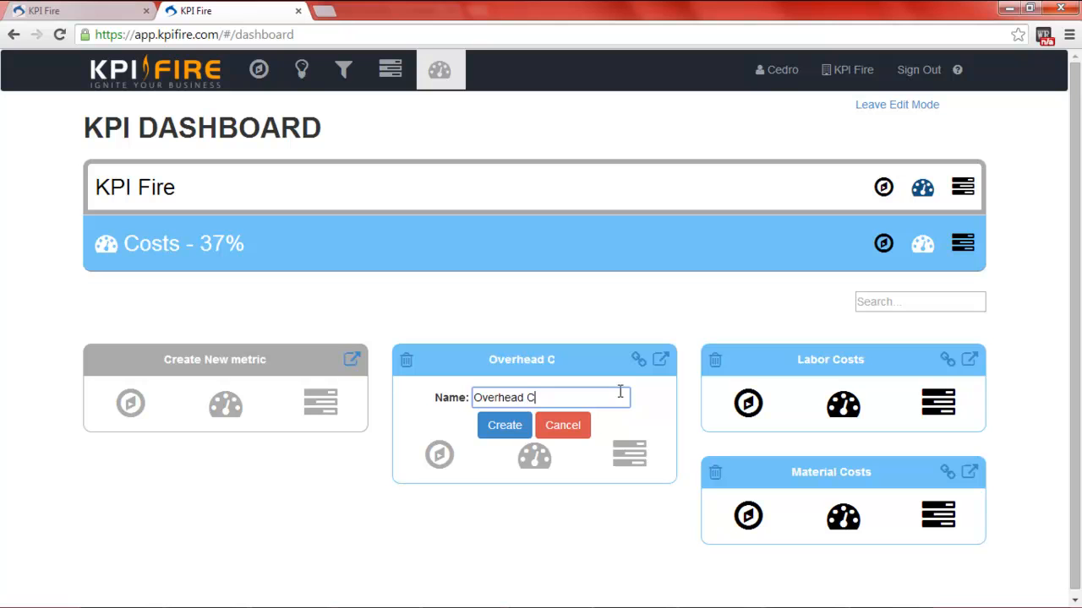
pyautogui.click(520, 426)
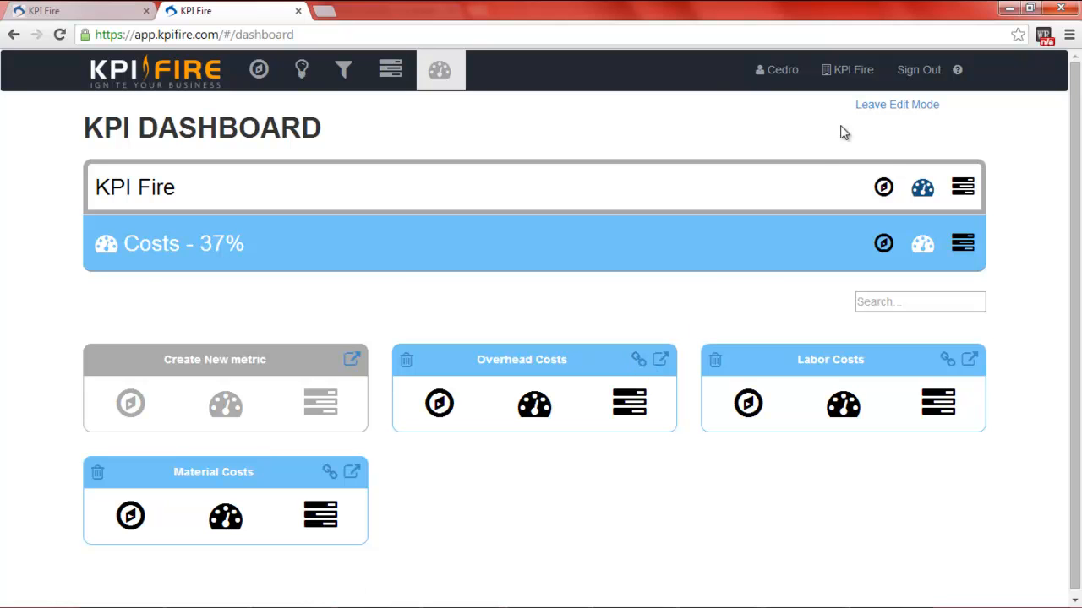
pyautogui.click(877, 111)
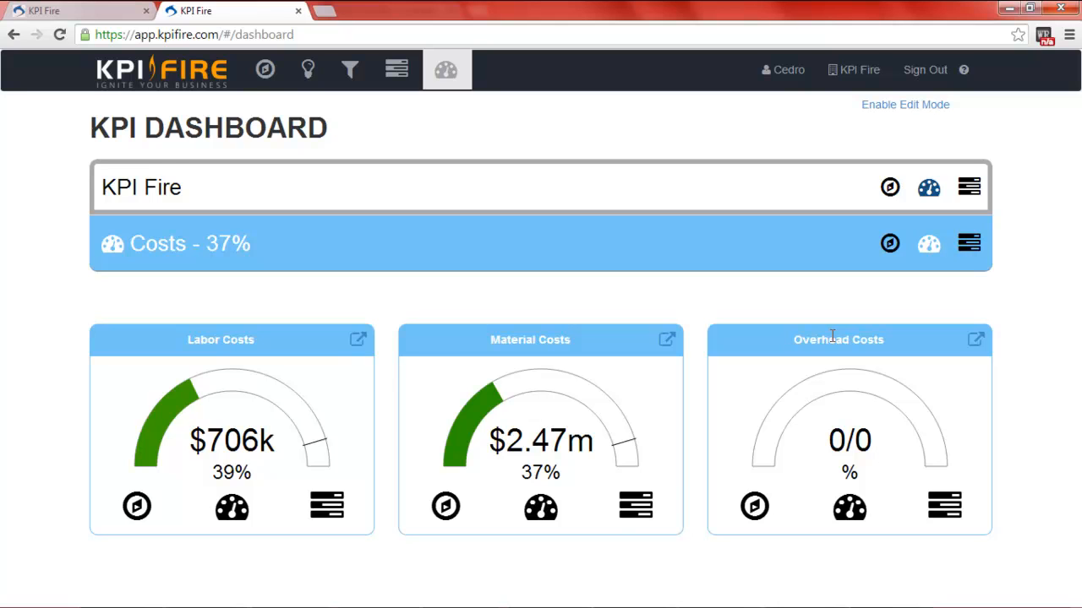
# Step: Create a project under Material Costs with the default name New project, link it to that metric, and leave edit mode
pyautogui.click(642, 510)
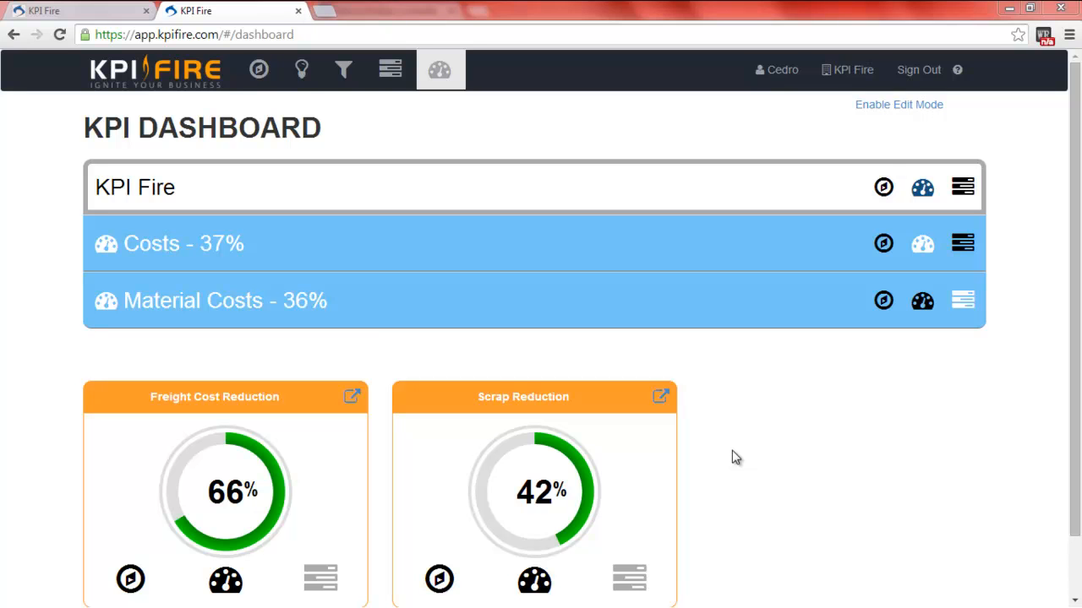
pyautogui.click(870, 105)
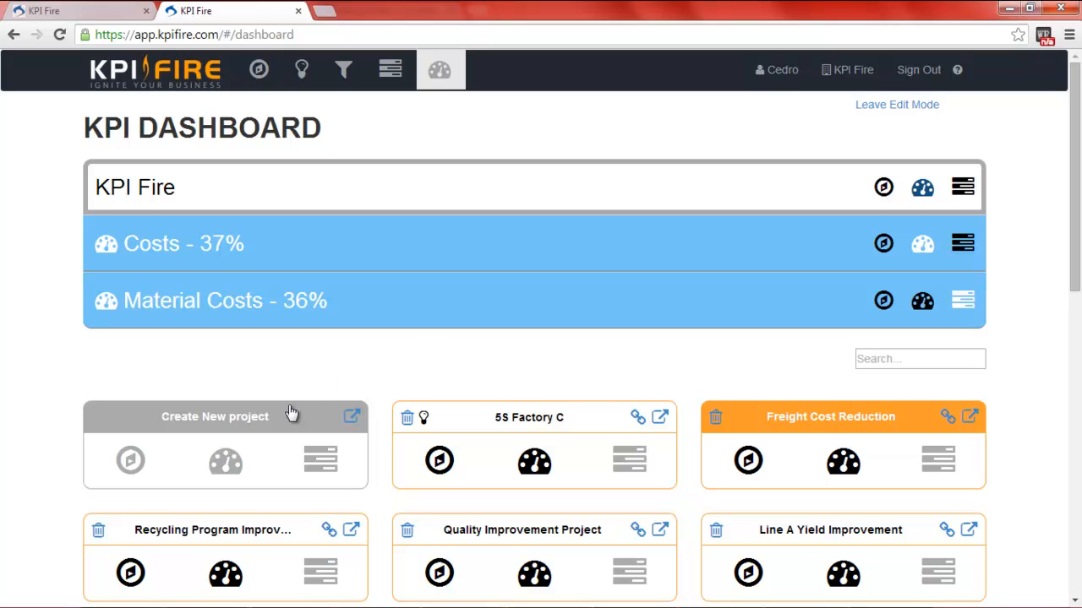
pyautogui.click(272, 426)
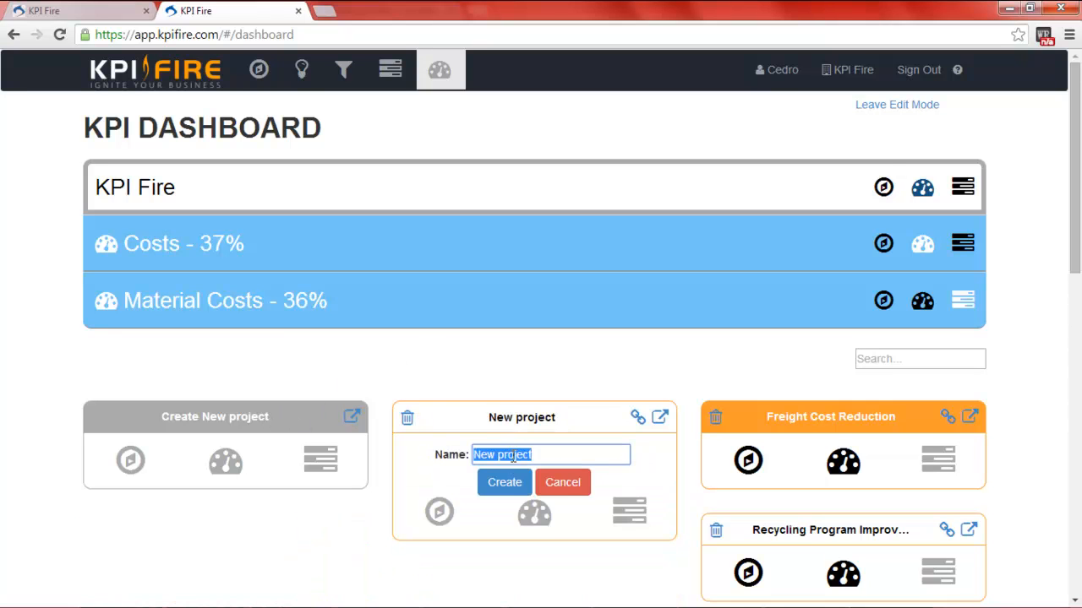
pyautogui.click(515, 482)
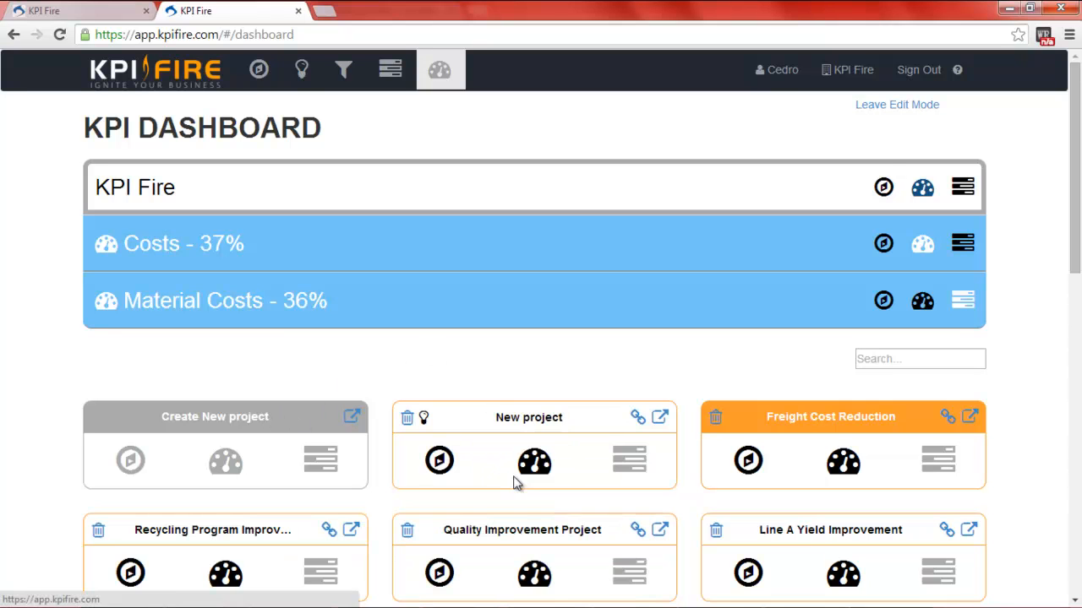
pyautogui.click(639, 419)
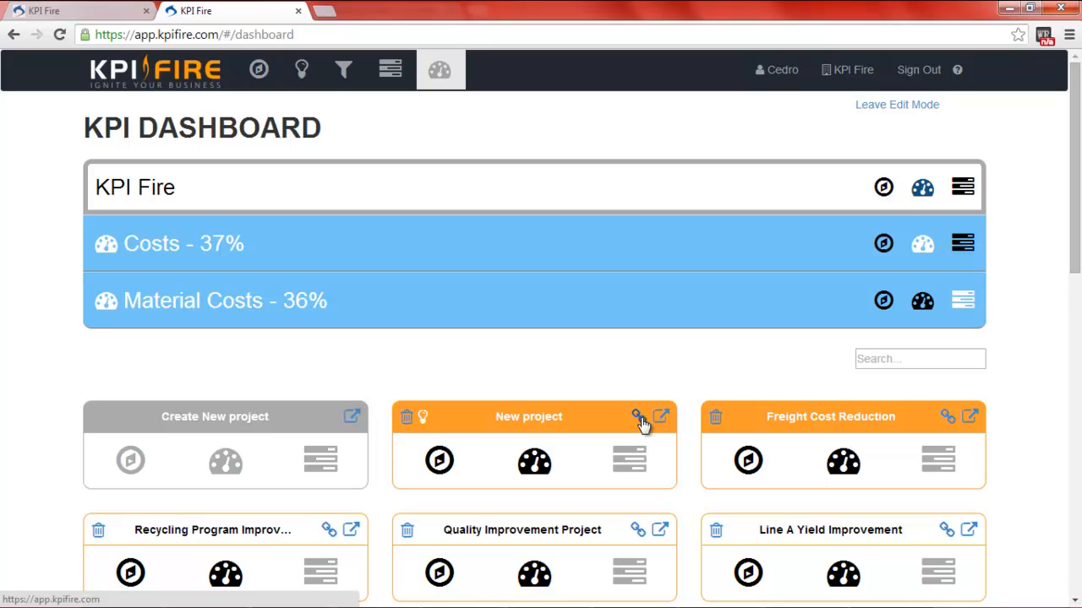
pyautogui.click(875, 110)
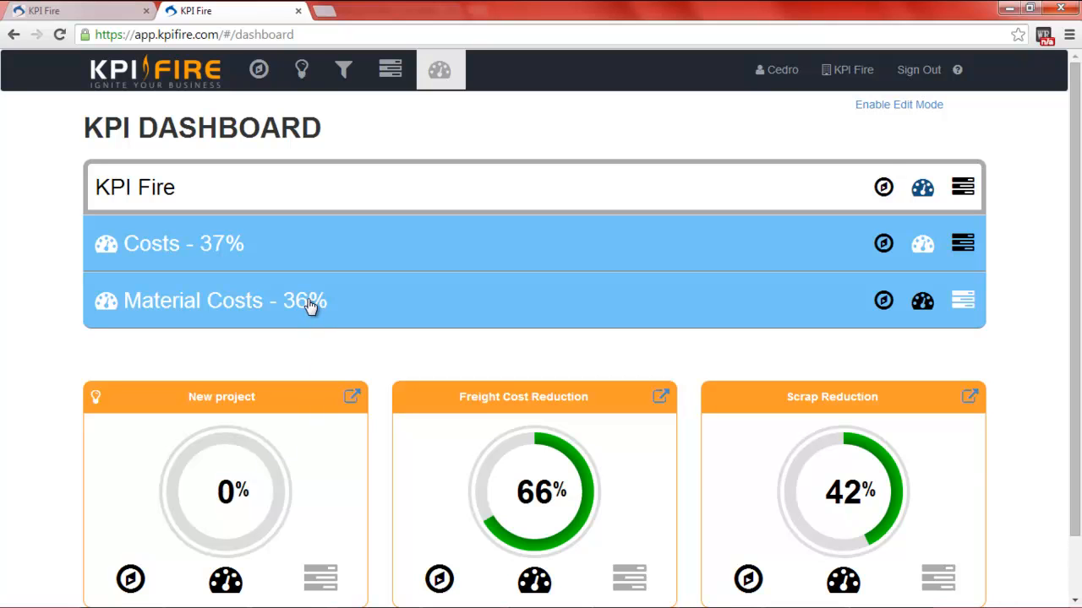
# Step: Open New project's details and activate it with the Operations department and the DMAIC workflow
pyautogui.click(353, 399)
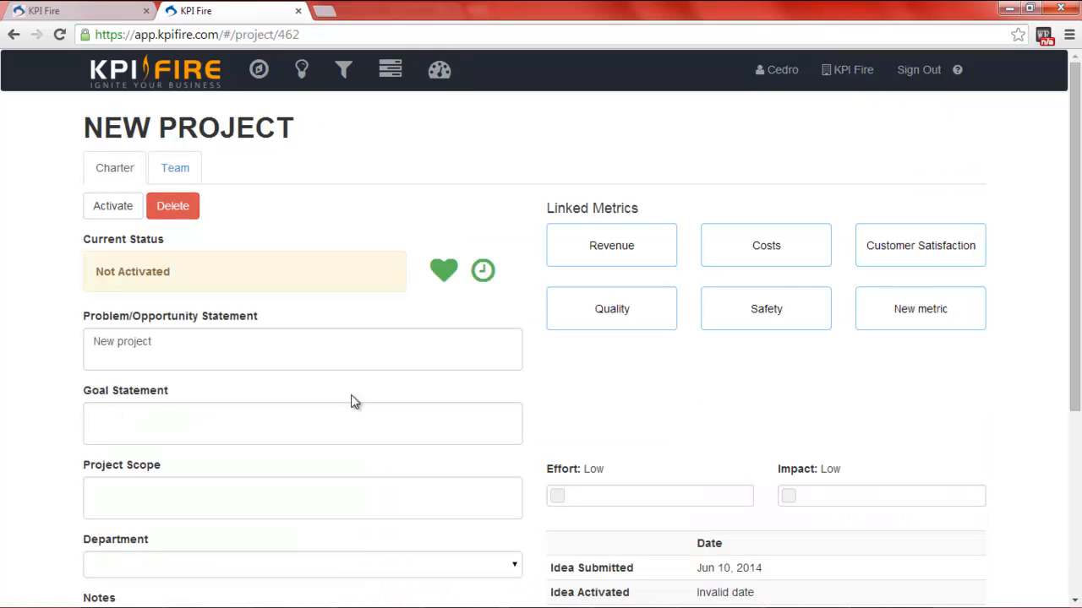
pyautogui.click(125, 213)
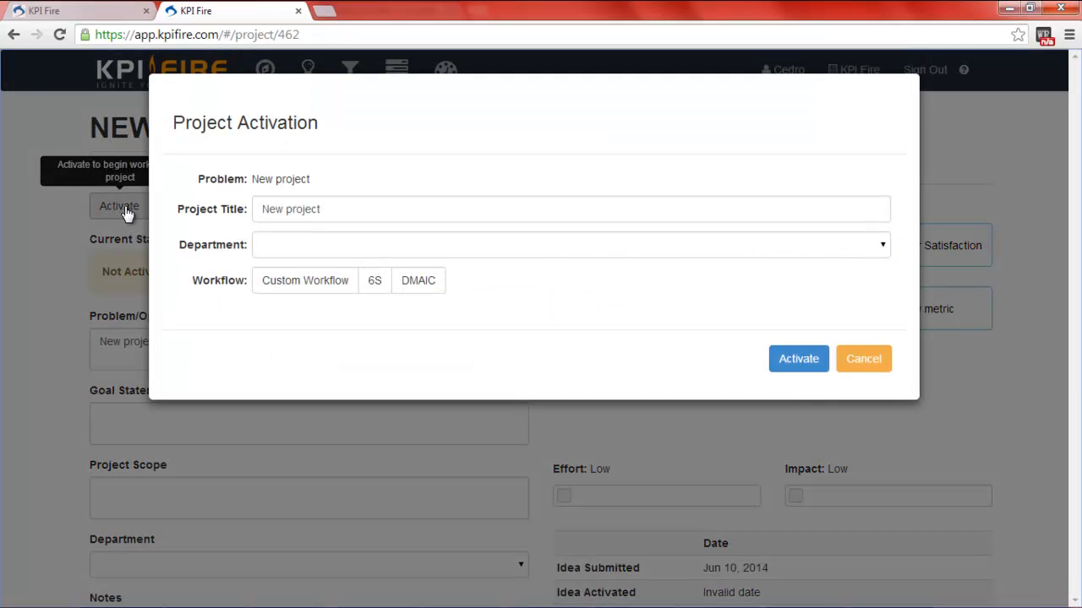
pyautogui.click(380, 251)
pyautogui.click(382, 317)
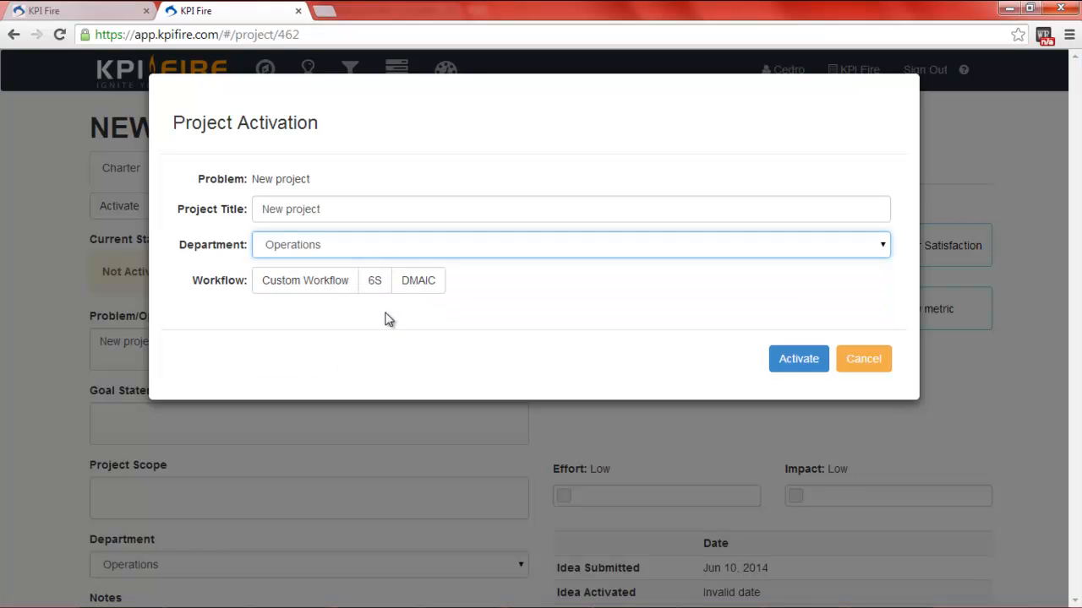
pyautogui.click(416, 286)
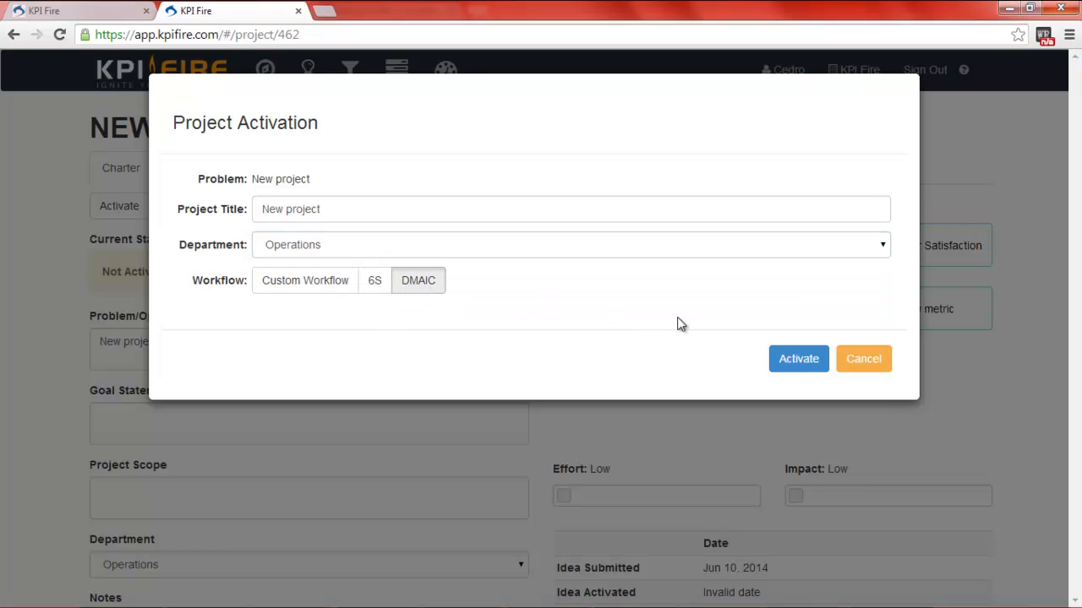
pyautogui.click(797, 359)
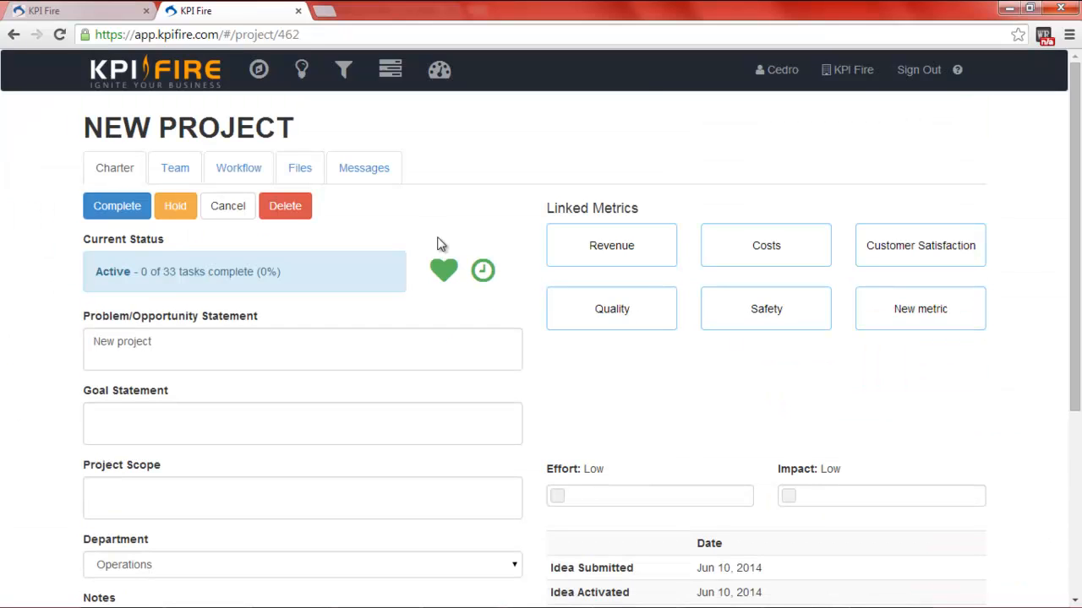
# Step: Expand the project's workflow groups and mark the first two Define tasks as Done
pyautogui.click(226, 169)
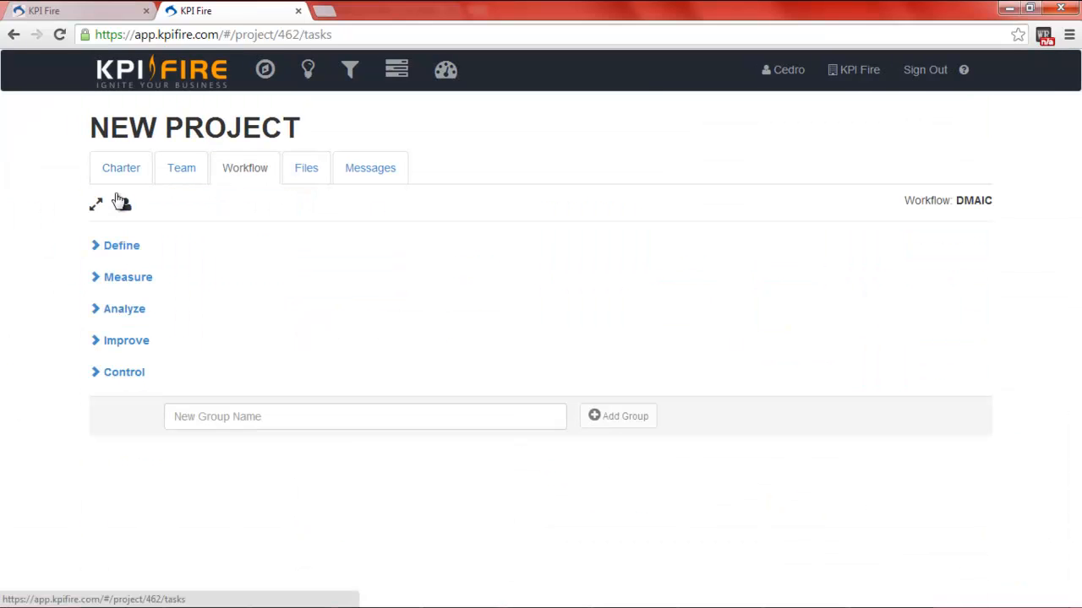
pyautogui.click(96, 205)
pyautogui.click(642, 306)
pyautogui.click(642, 305)
pyautogui.click(645, 349)
pyautogui.click(646, 349)
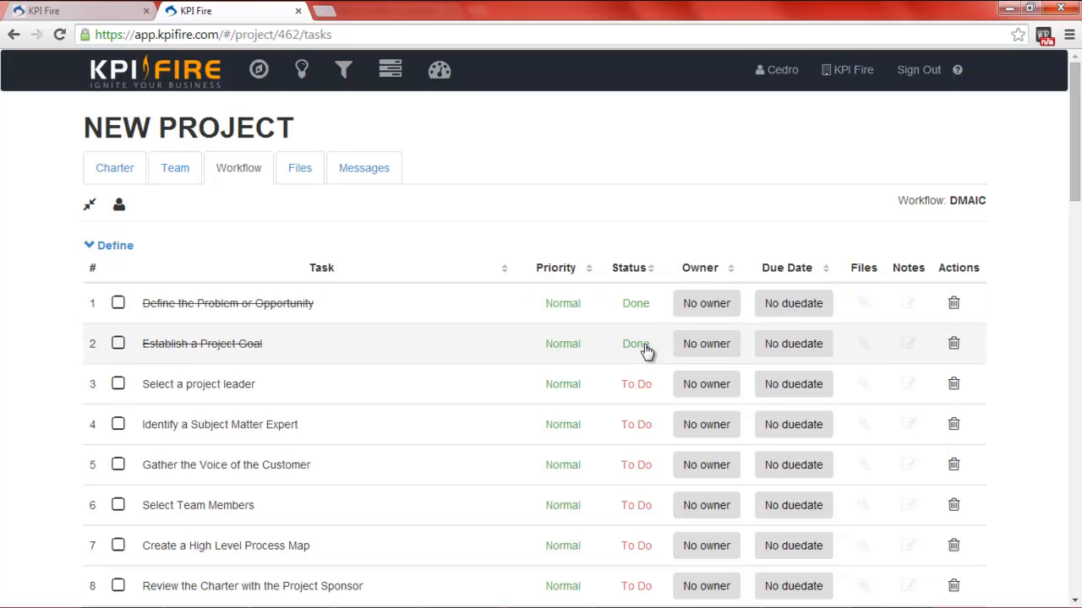
# Step: Return to the KPI dashboard and drill down through Costs to view the projects linked to Material Costs
pyautogui.click(438, 75)
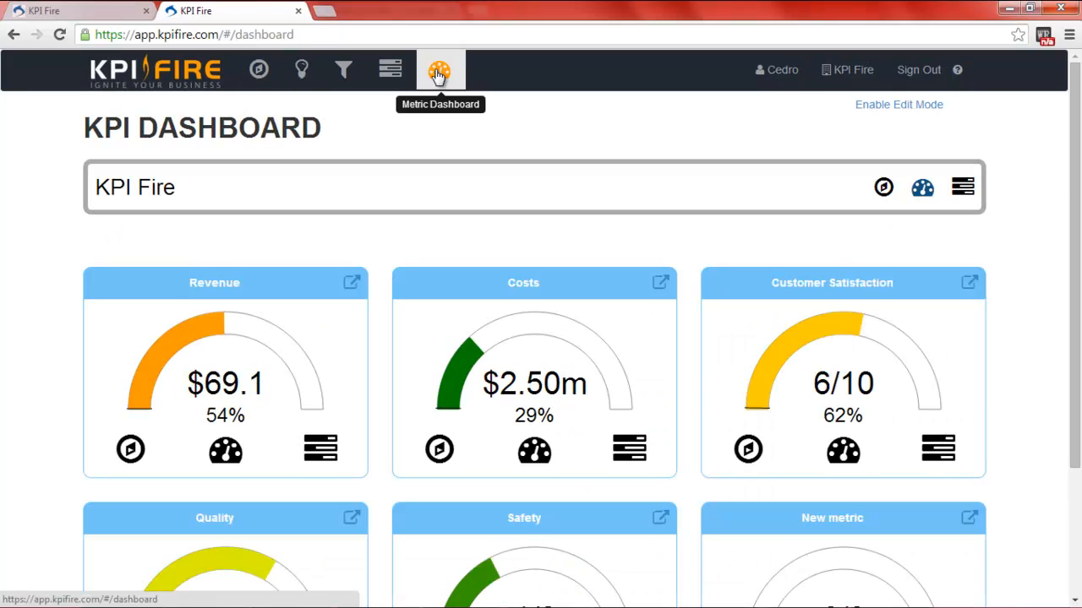
pyautogui.click(542, 454)
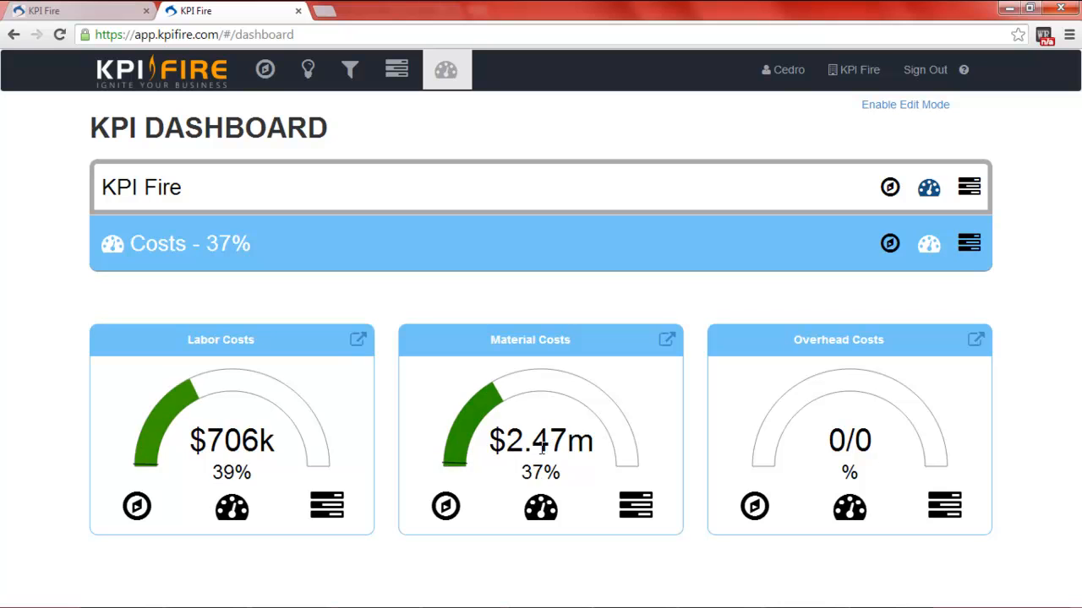
pyautogui.click(549, 516)
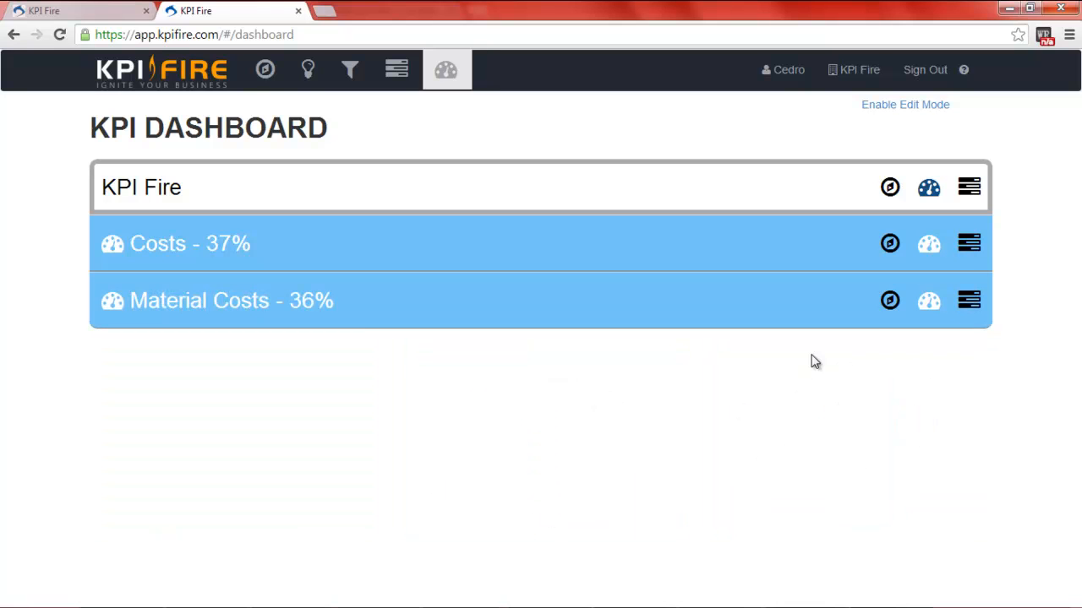
pyautogui.click(930, 252)
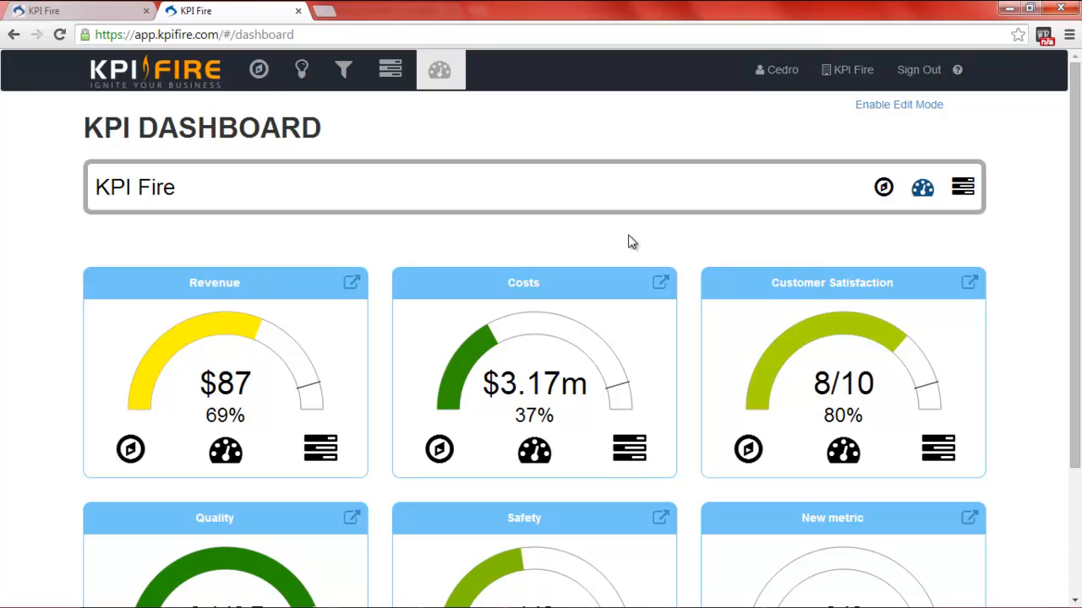
pyautogui.click(541, 448)
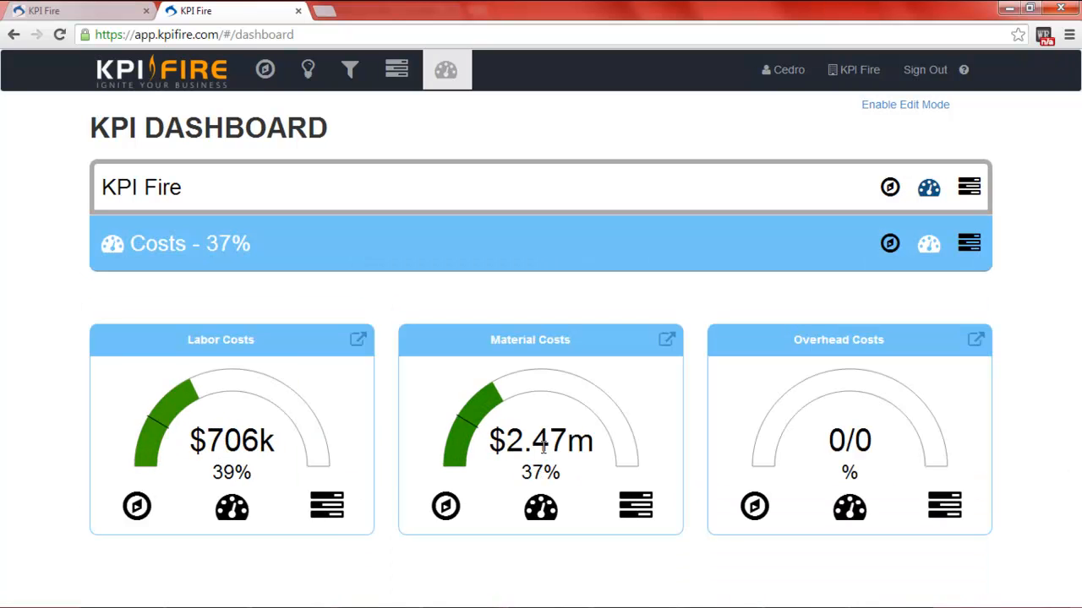
pyautogui.click(639, 506)
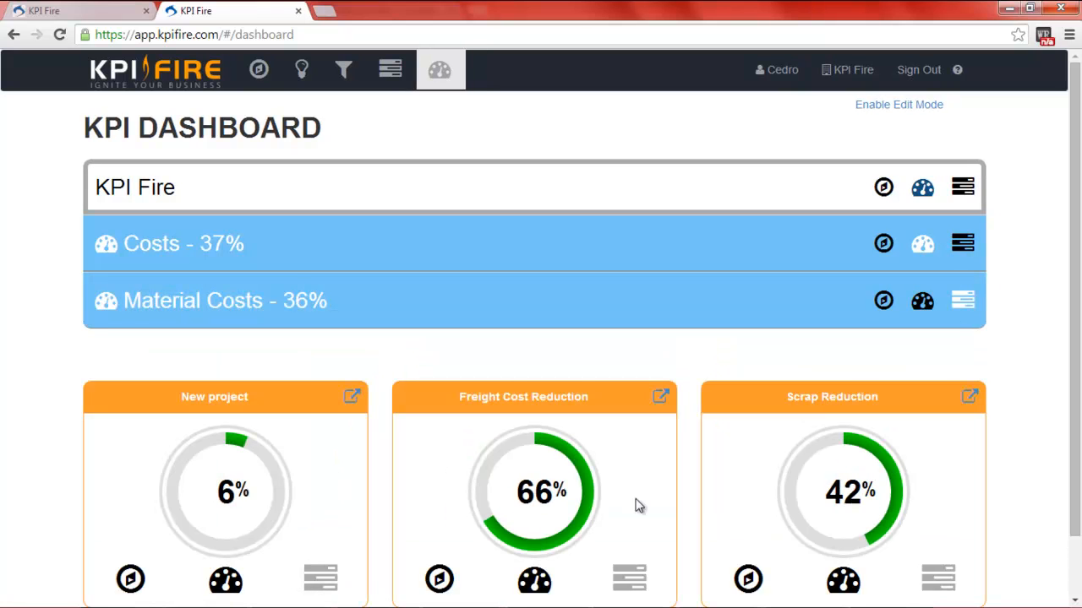